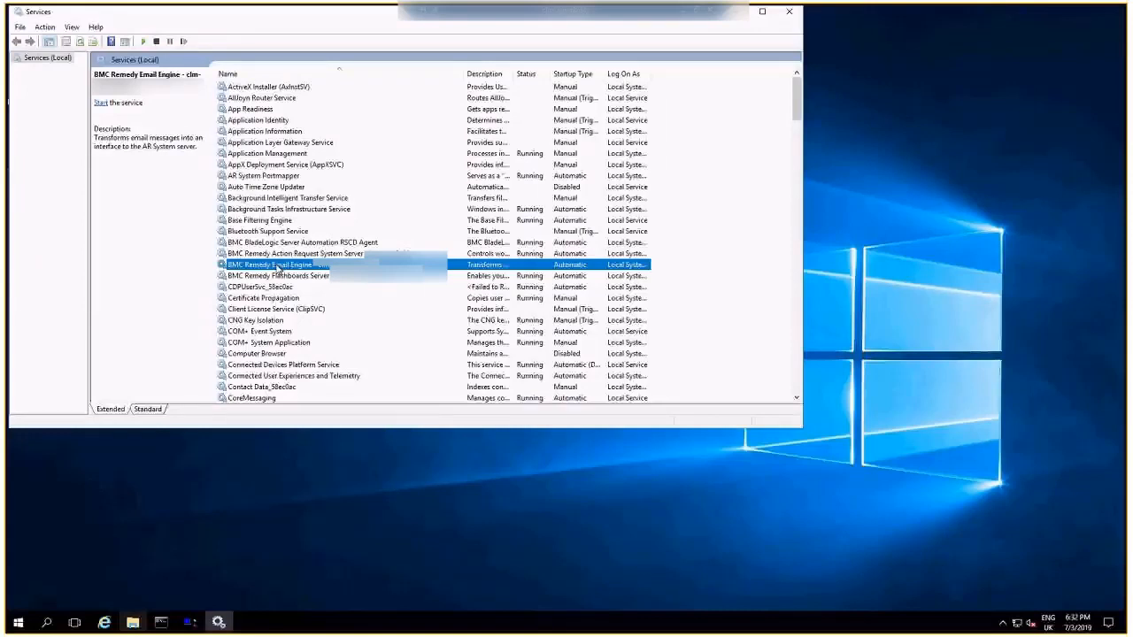
Step: Close the Services window and open the AREmail folder inside ARSystem in File Explorer
click(789, 14)
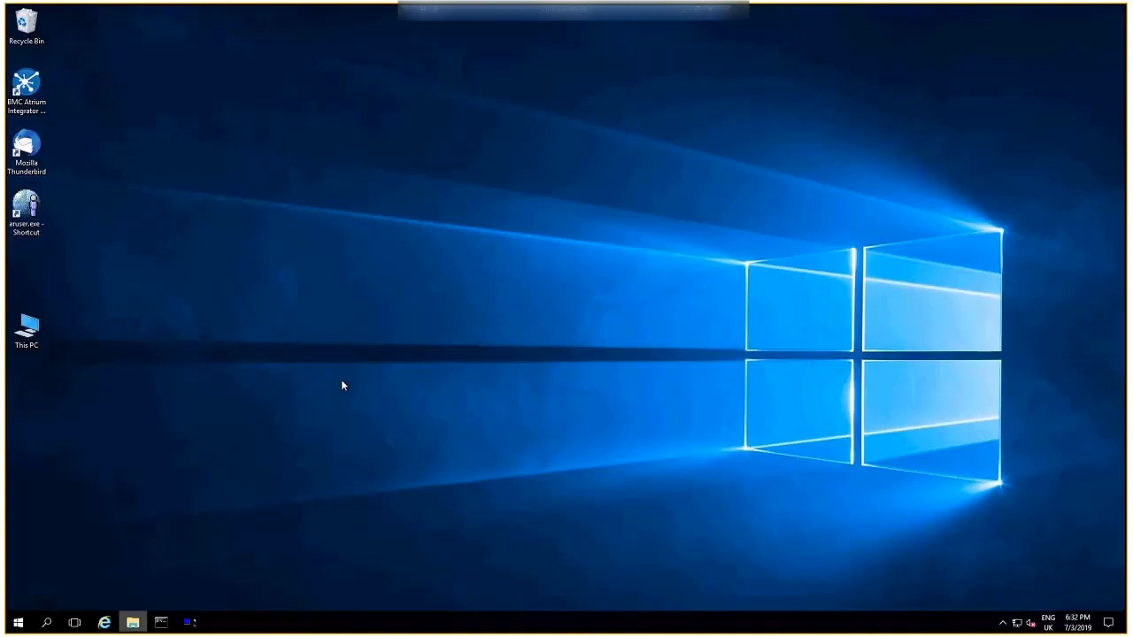
click(131, 623)
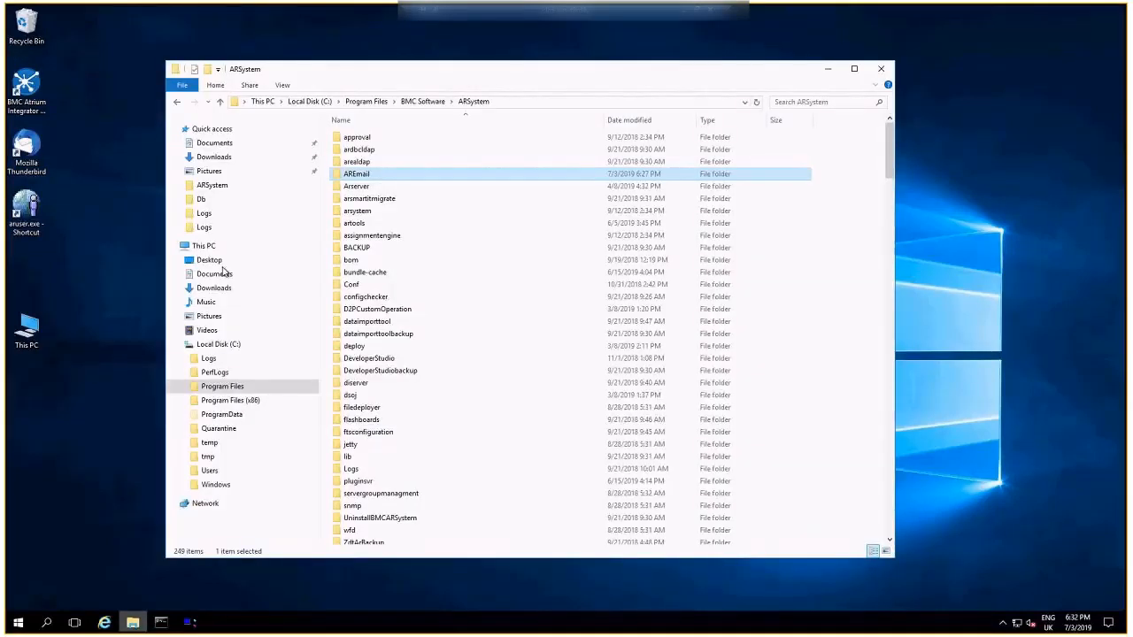
double_click(361, 177)
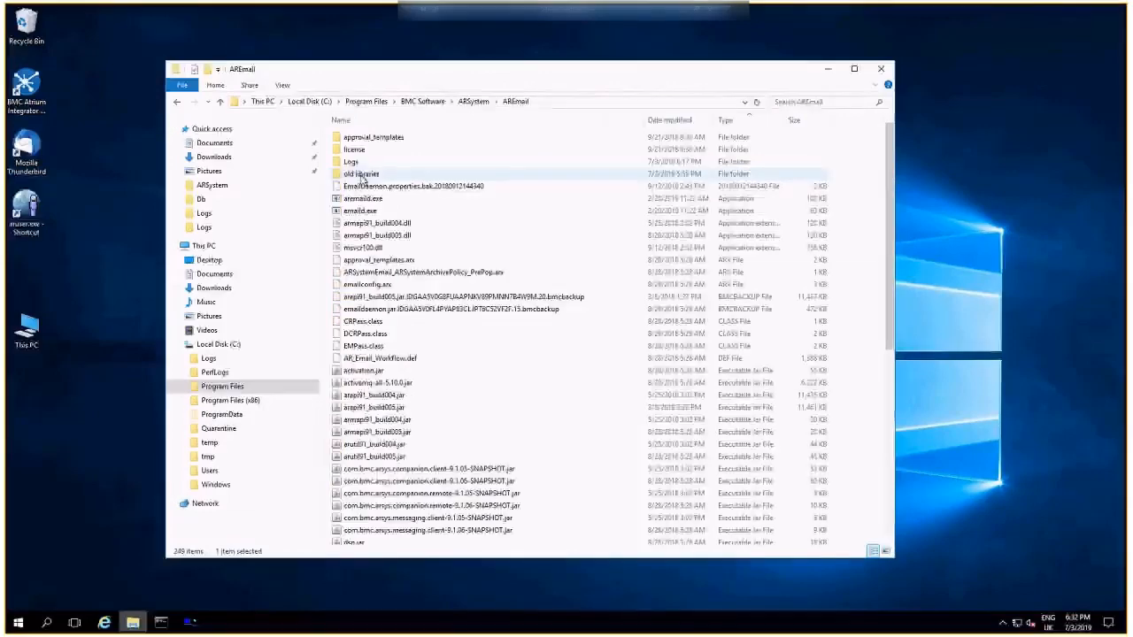
Step: Make a copy of EmailStart.bat within the AREmail folder
scroll(361, 488, down, 8)
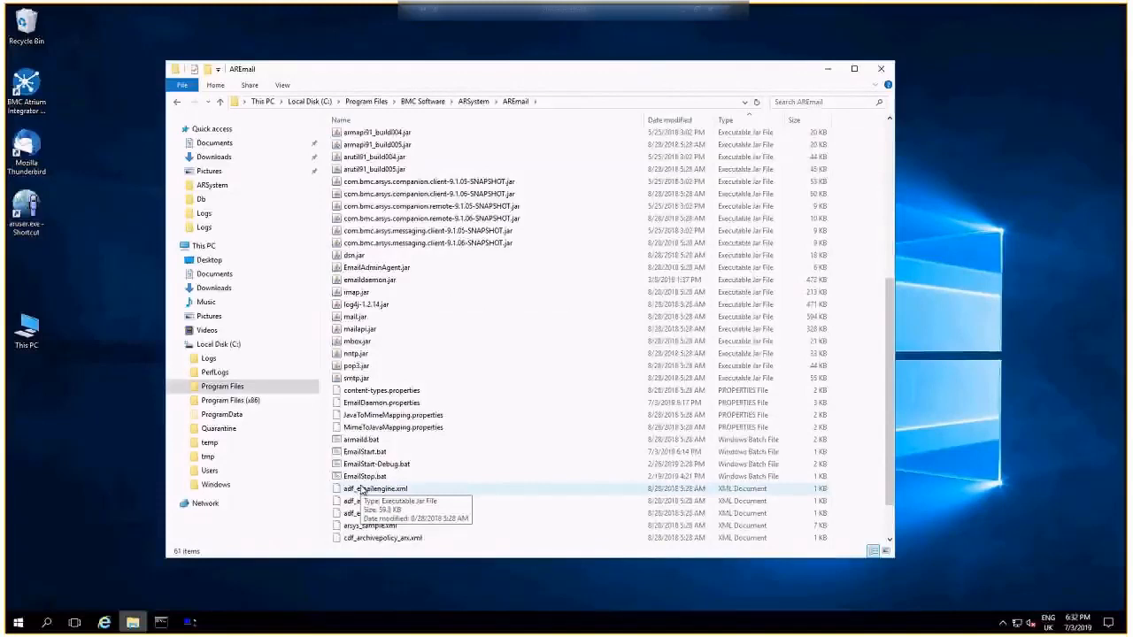
right_click(370, 452)
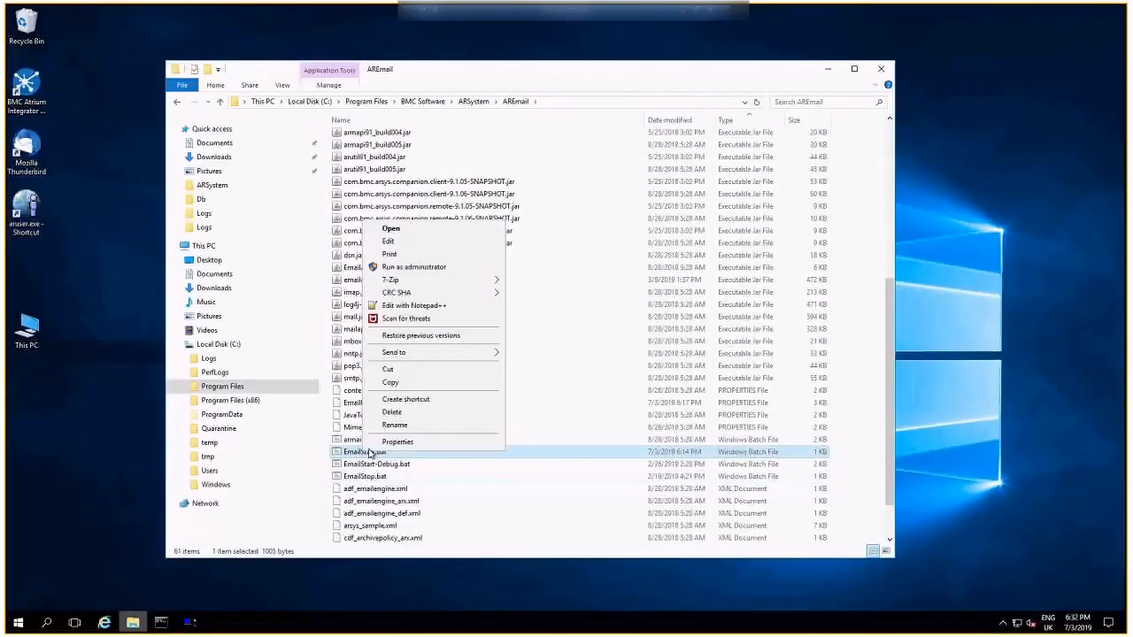
click(403, 384)
right_click(515, 398)
click(547, 479)
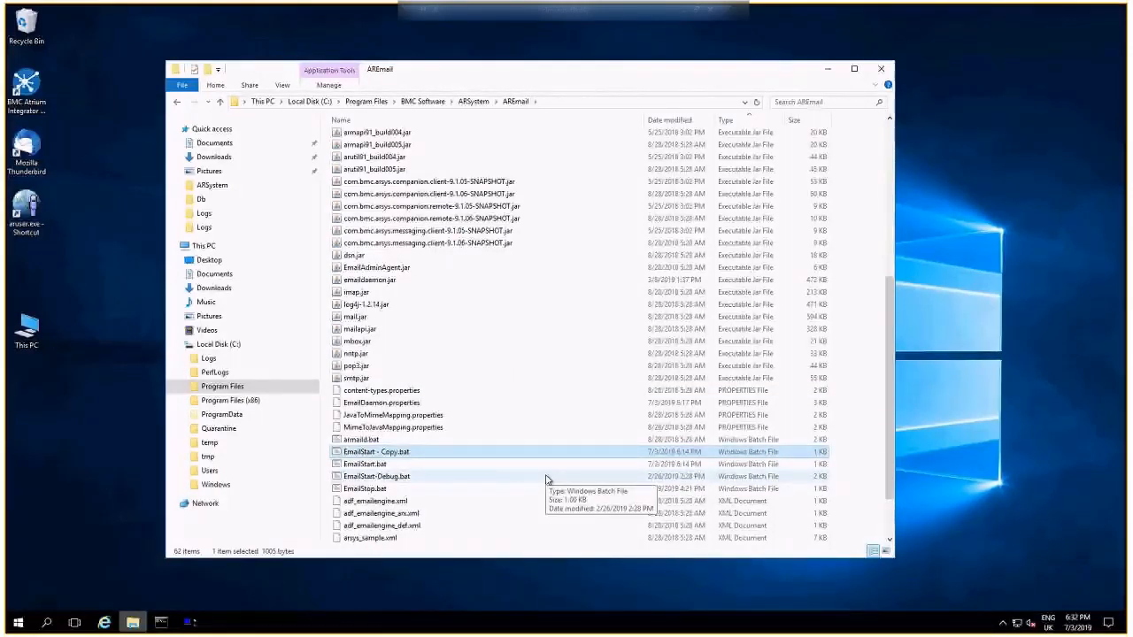
Step: Rename the copied batch file as EmailStart32bit.bat
key(F2)
key(Right)
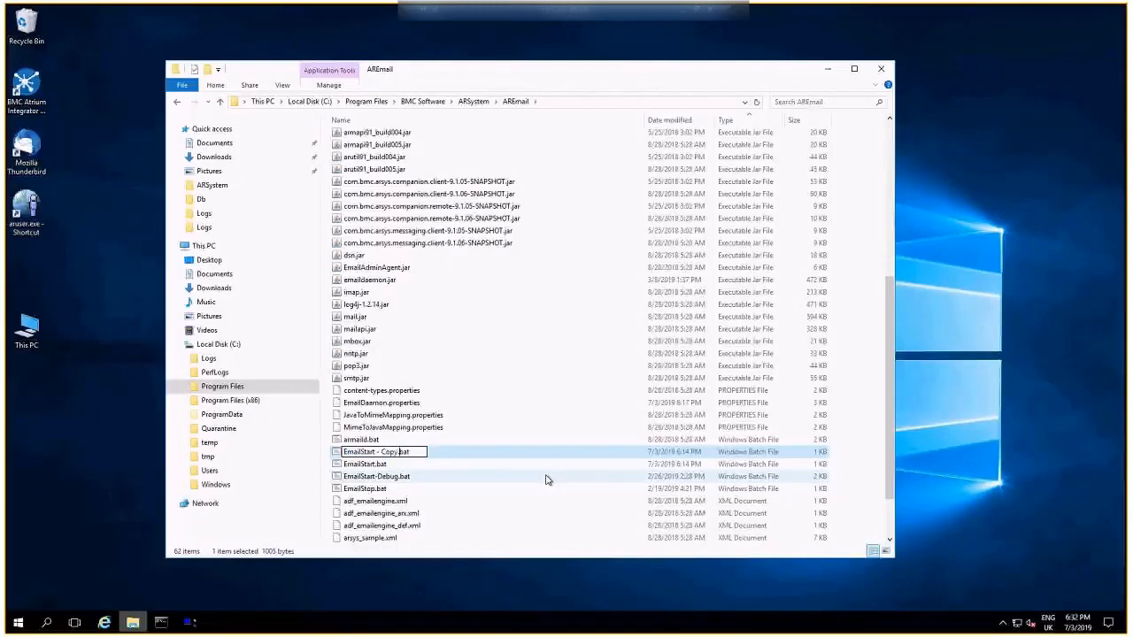
key(BackSpace)
key(BackSpace)
key(BackSpace)
key(BackSpace)
key(BackSpace)
key(BackSpace)
key(BackSpace)
text(32bit)
key(Return)
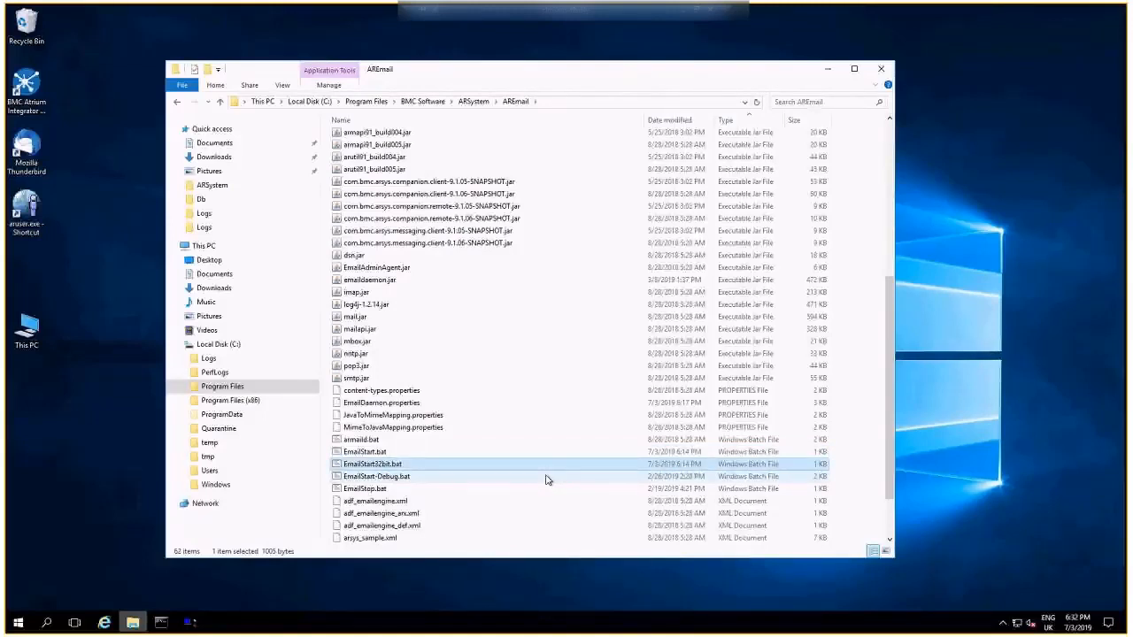
Step: Open EmailStart32bit.bat in Notepad++ and set JavaPath to C:\Program Files (x86)\Java\jre1.8.0_201\bin
right_click(374, 467)
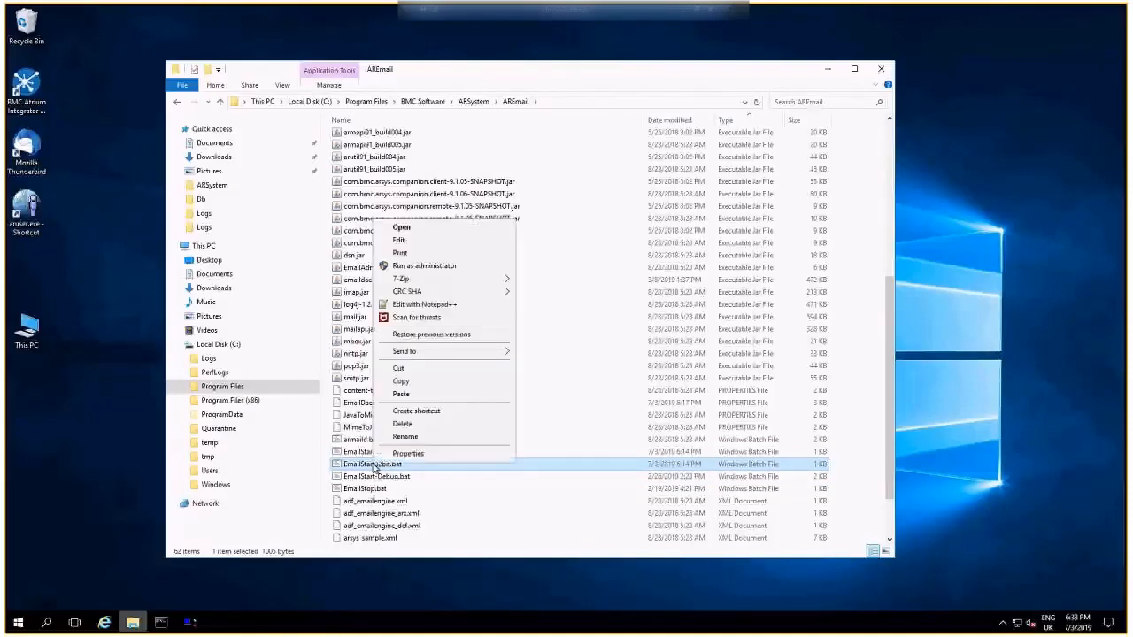
click(429, 302)
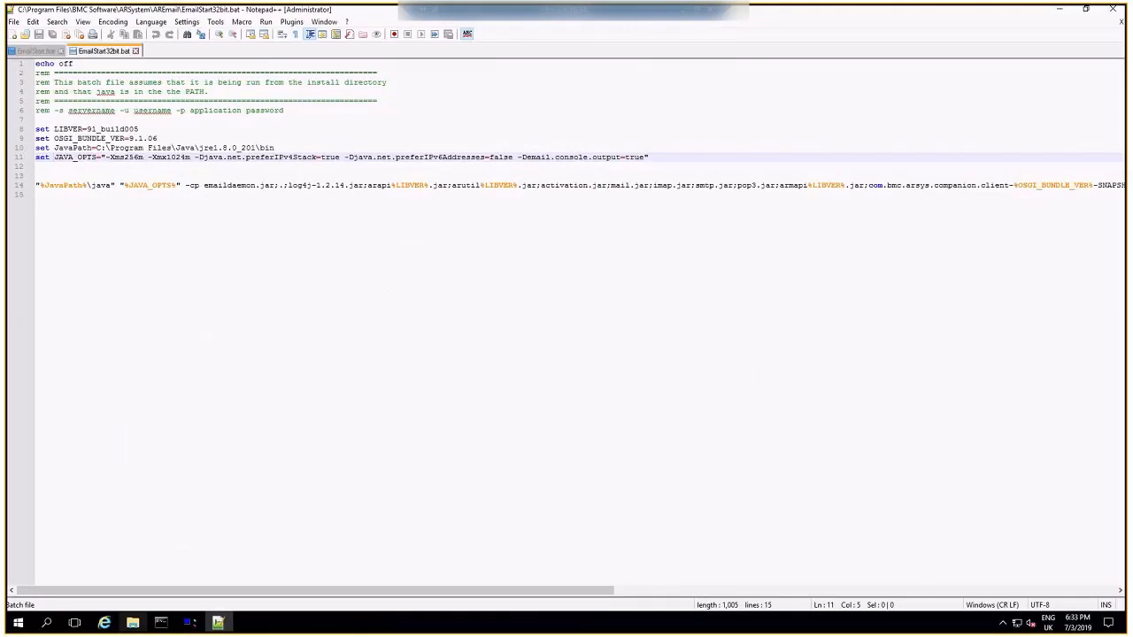
drag(273, 147, 99, 147)
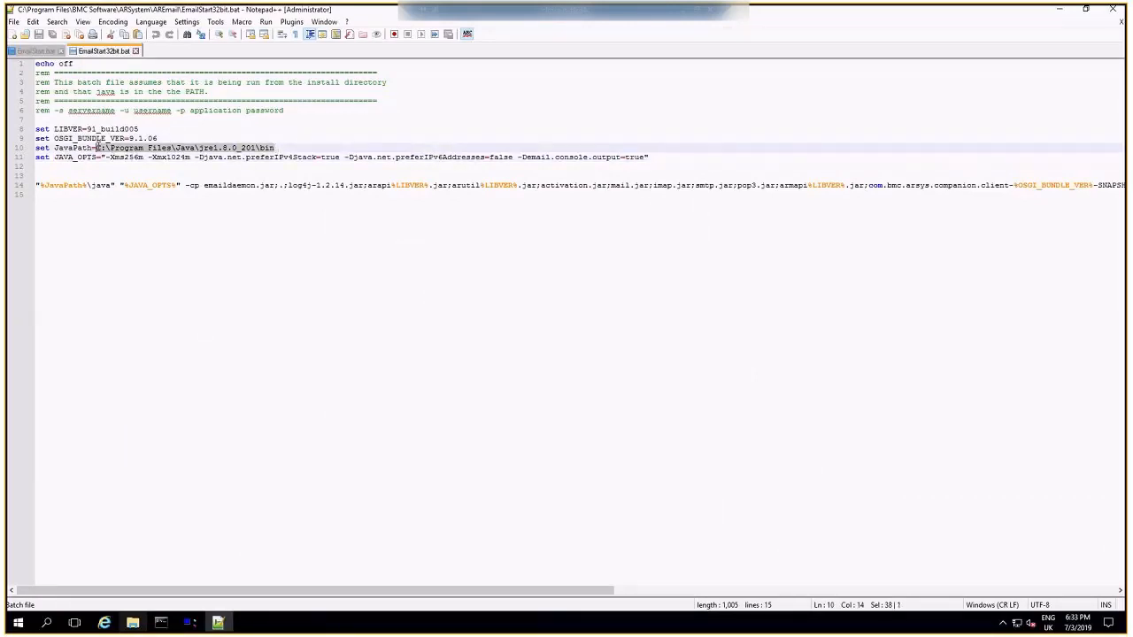
right_click(109, 147)
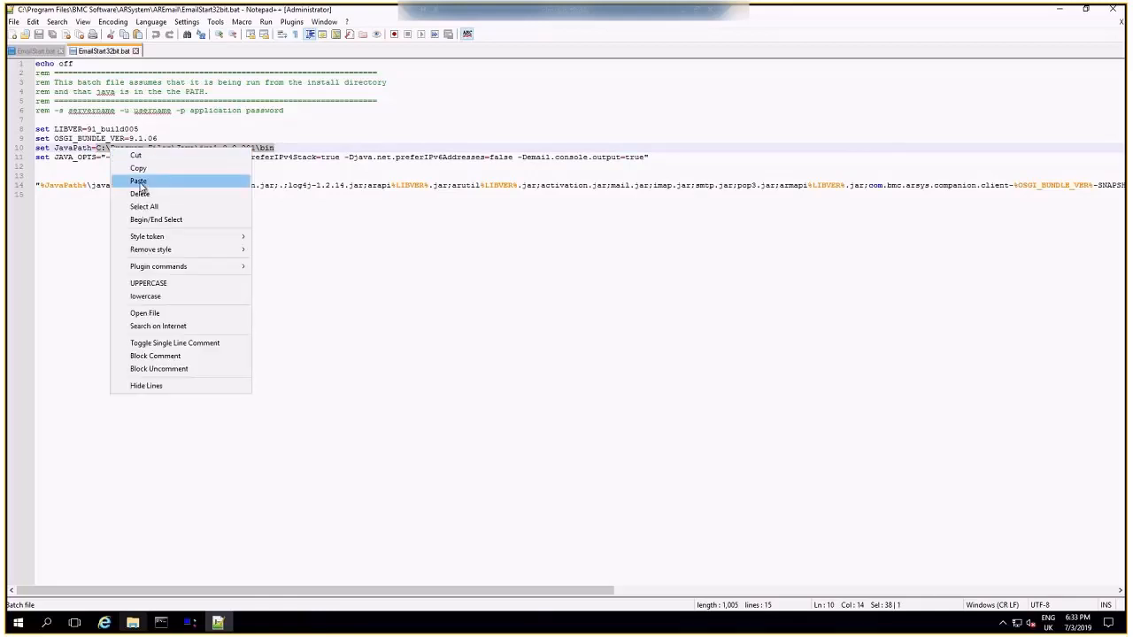
click(139, 181)
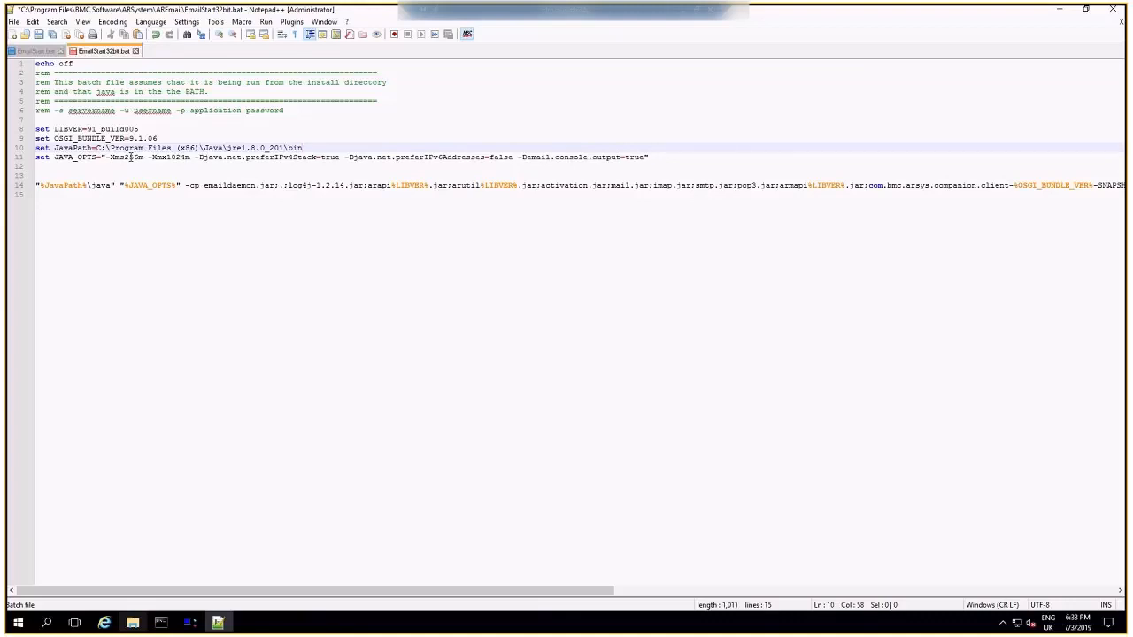
Step: Save the edited EmailStart32bit.bat and close Notepad++
click(13, 21)
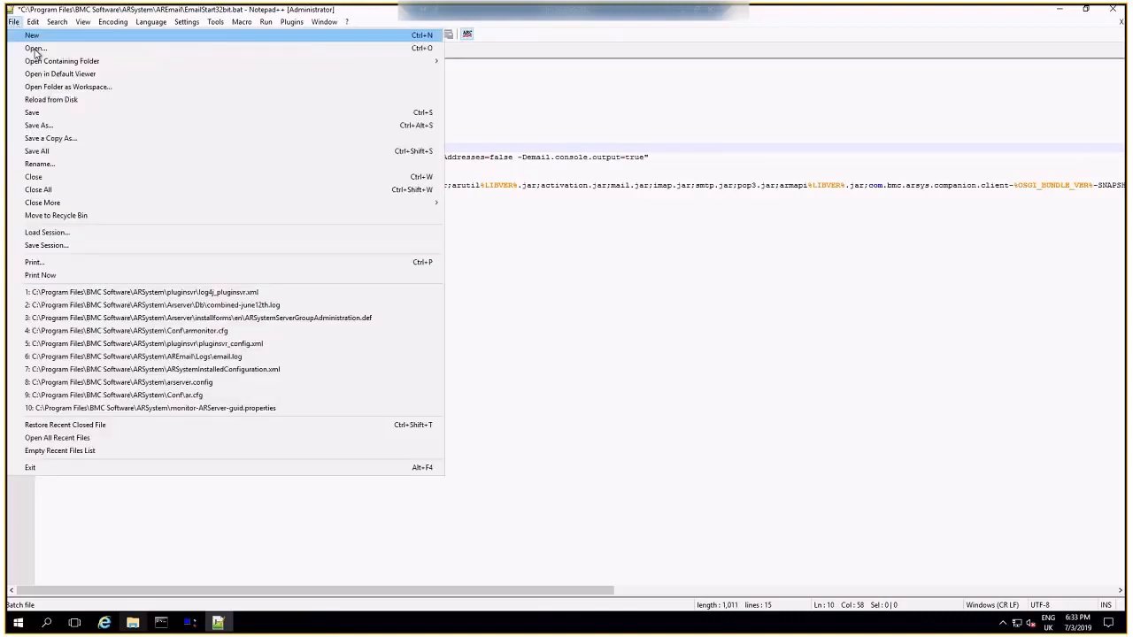
click(39, 116)
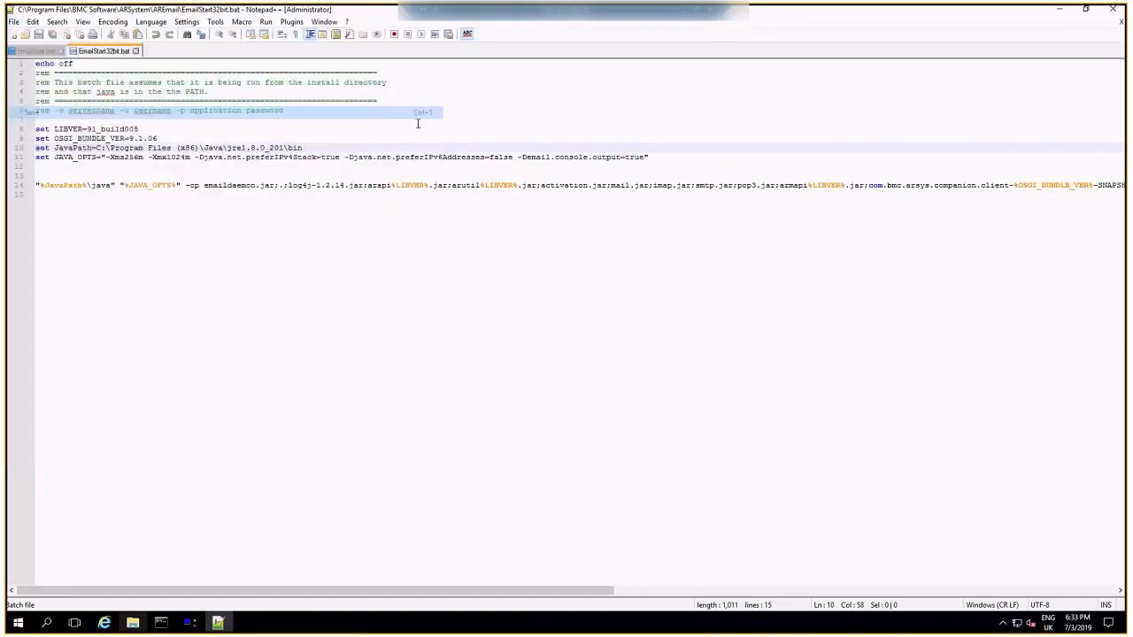
click(1113, 9)
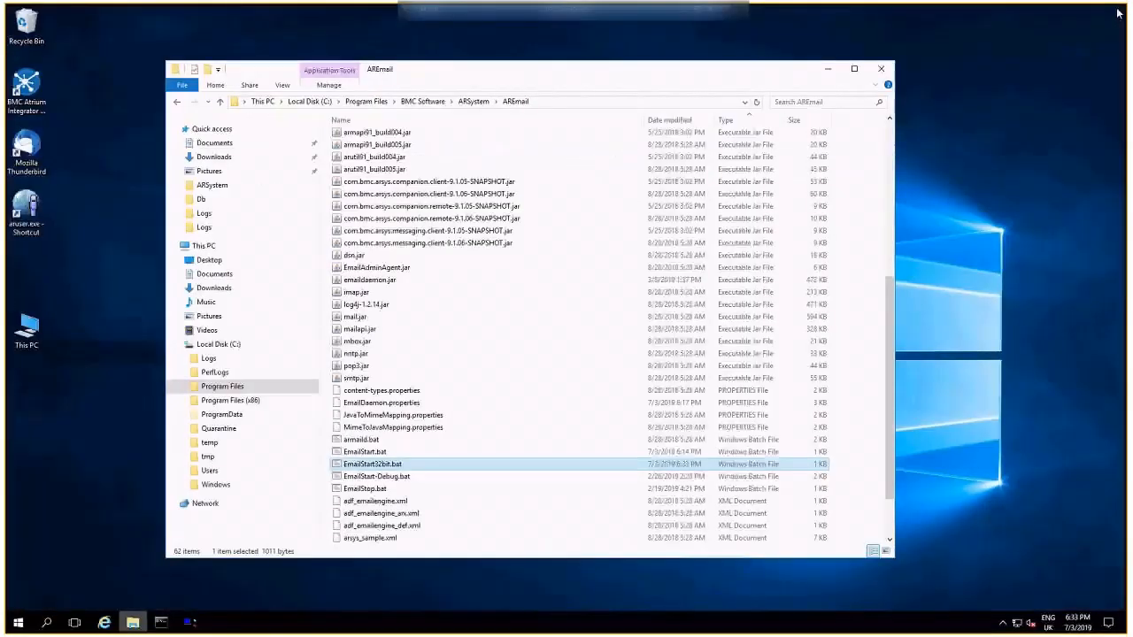
Step: Minimize the folder window and open the user Path variable in the computer's environment variables
click(828, 68)
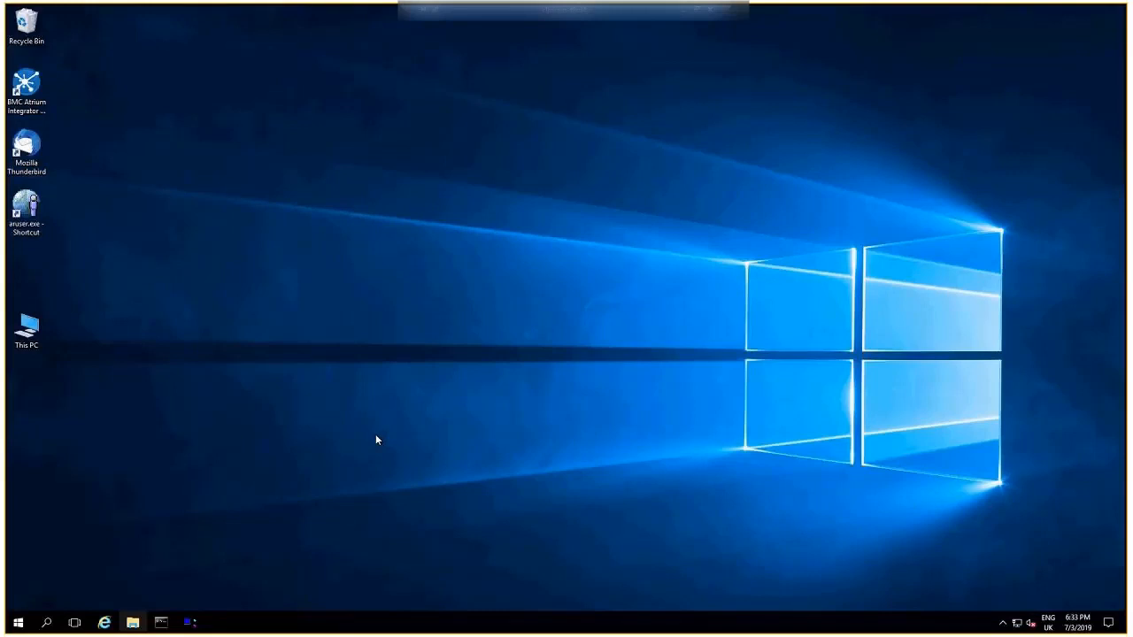
right_click(28, 329)
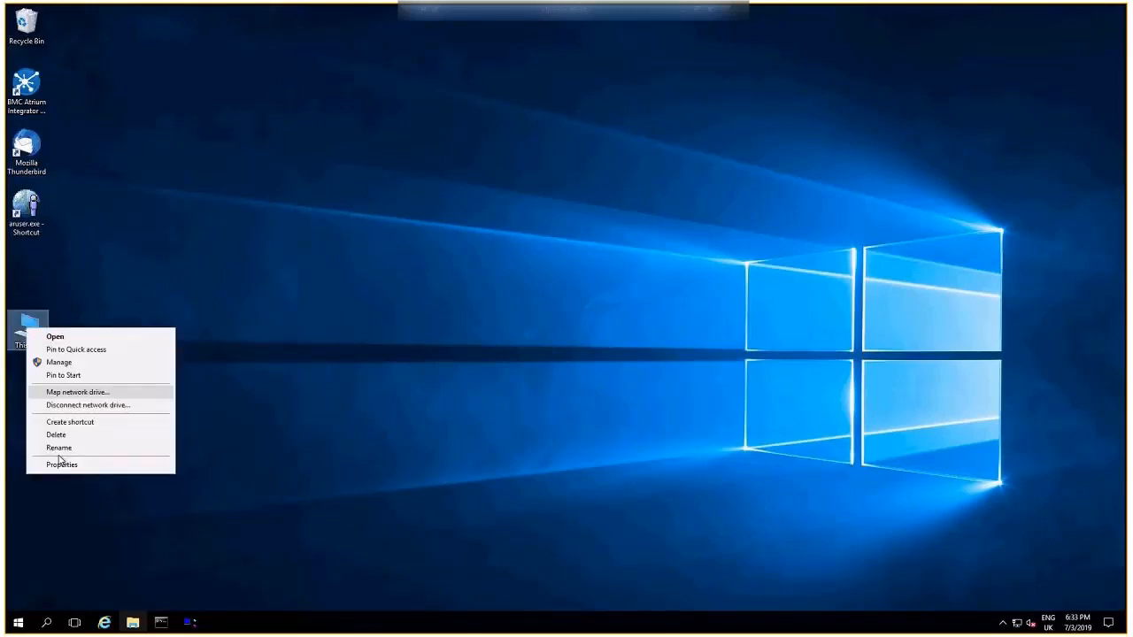
click(63, 467)
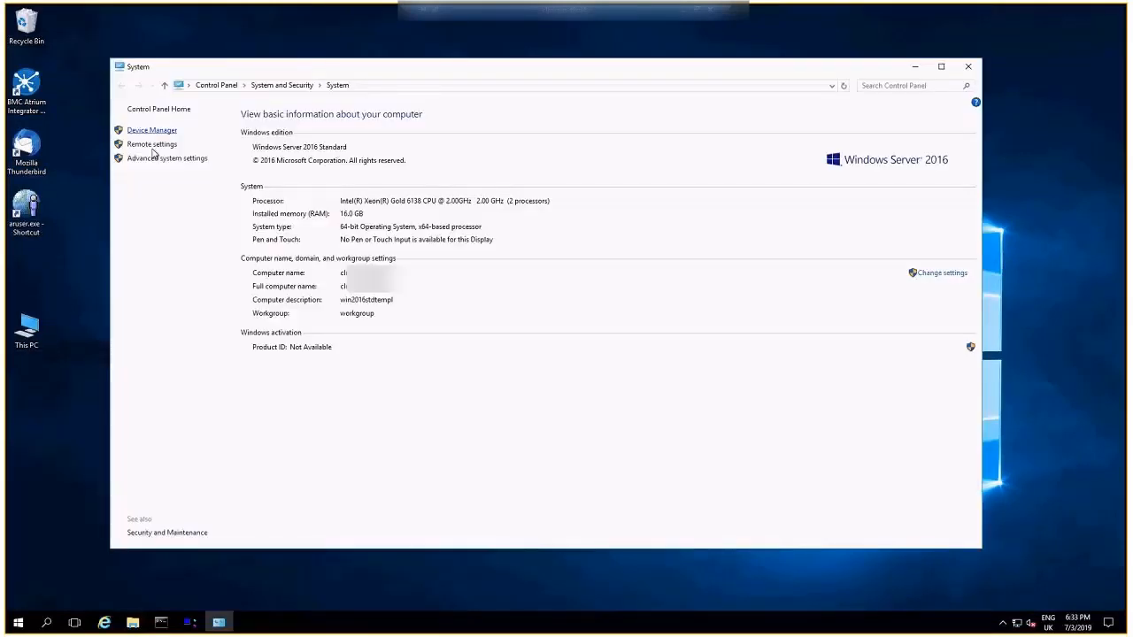
click(149, 164)
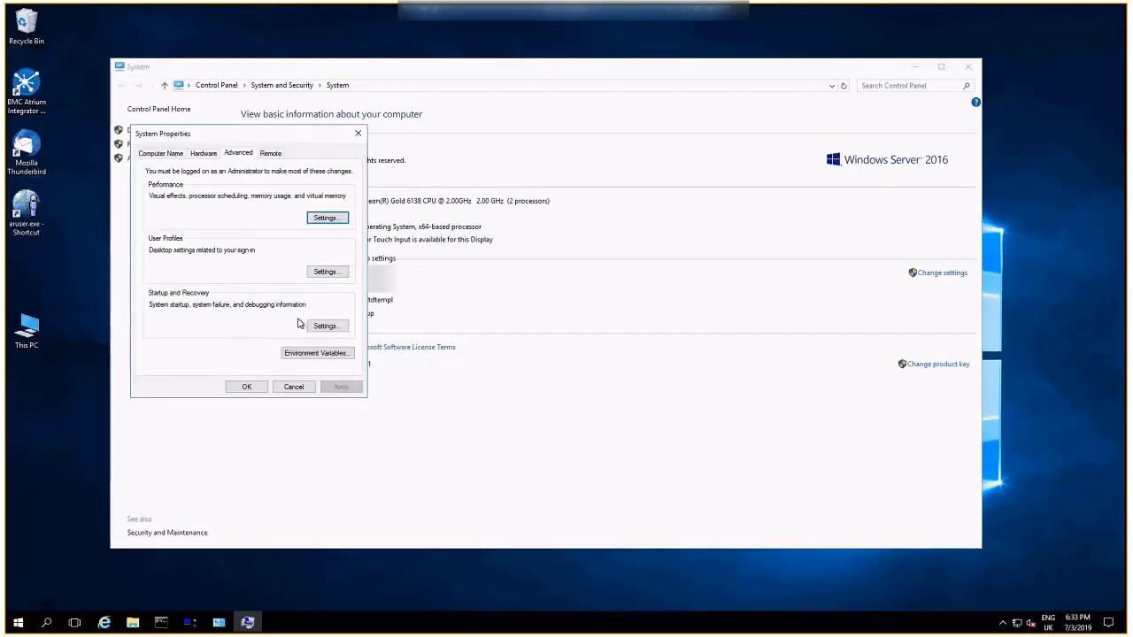
click(319, 354)
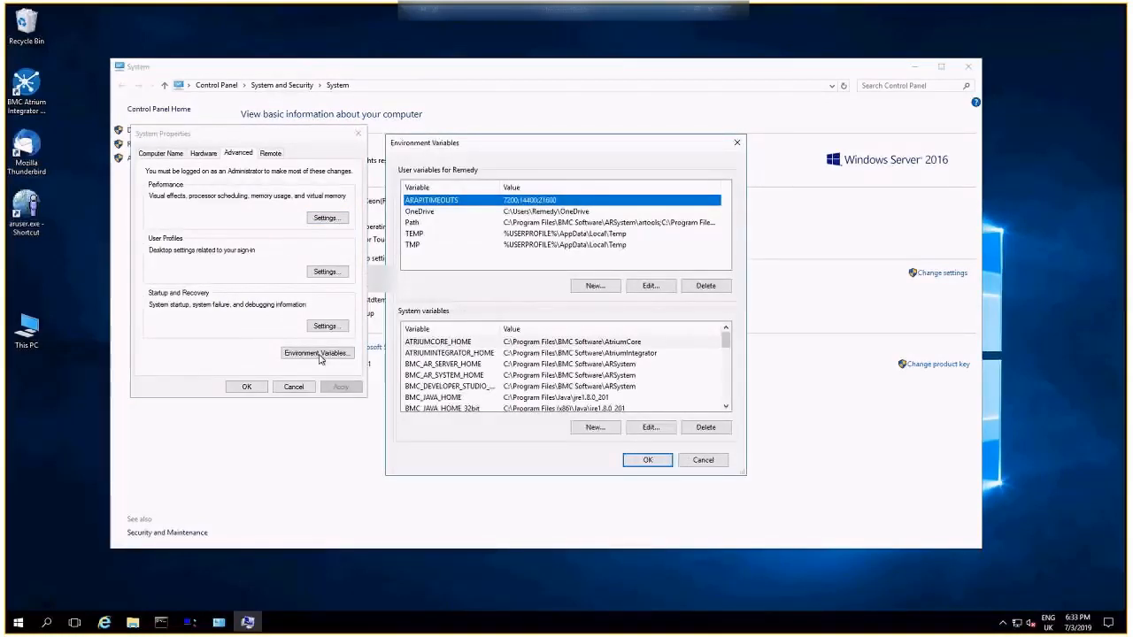
double_click(411, 223)
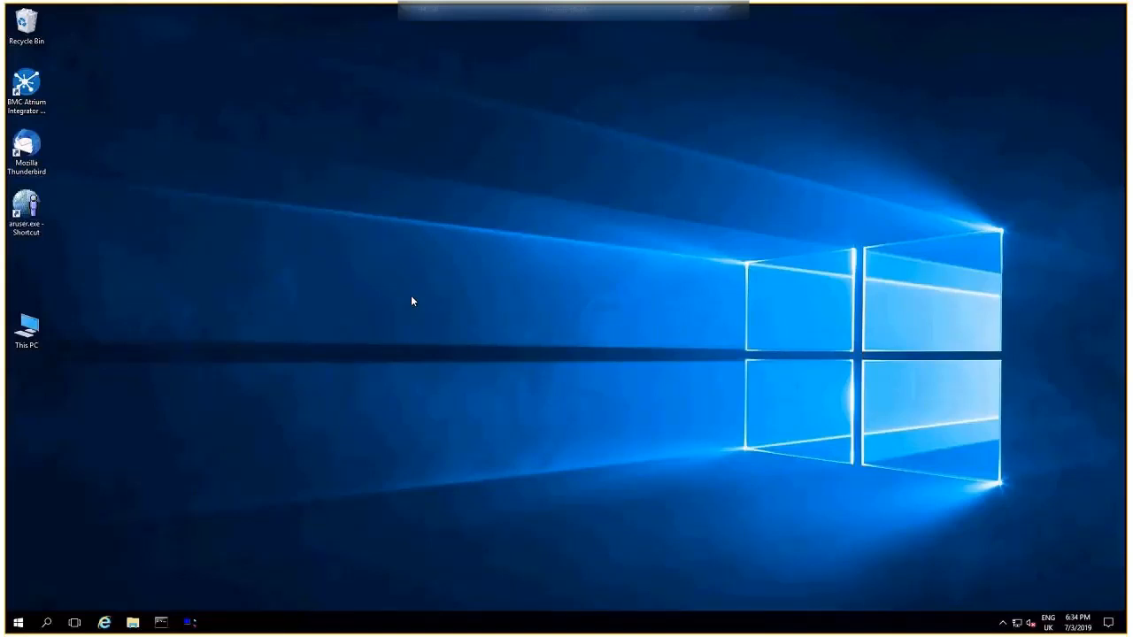
Step: Return to the AREmail folder and run EmailStart32bit.bat
click(134, 623)
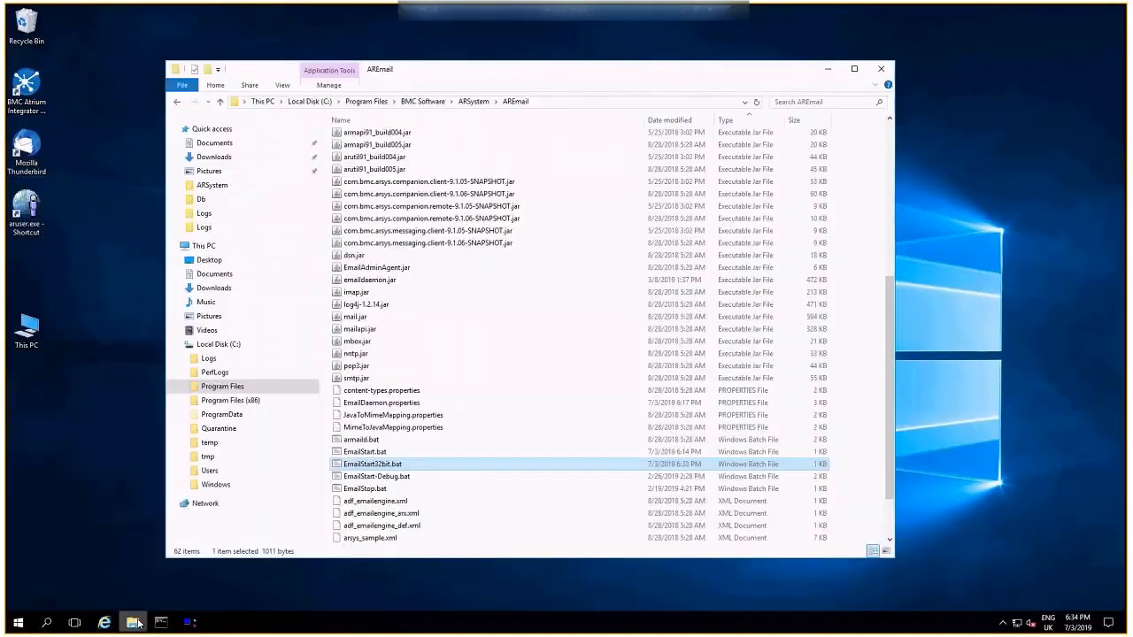
double_click(389, 466)
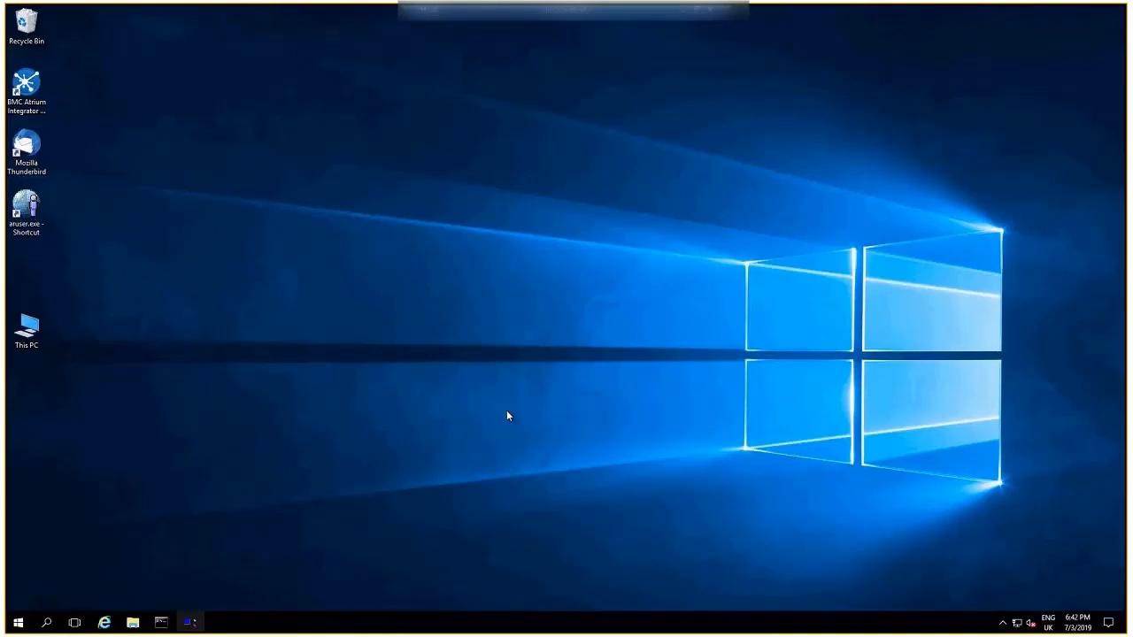
Step: Launch the Registry Editor with the regedit run command
right_click(18, 623)
click(44, 565)
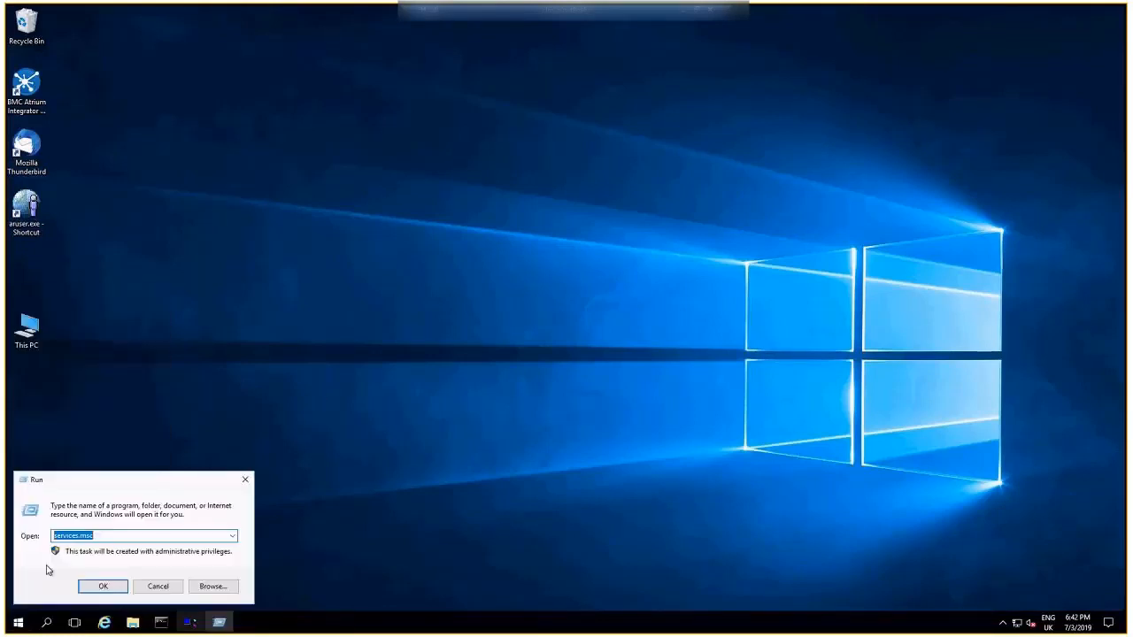
text(reged)
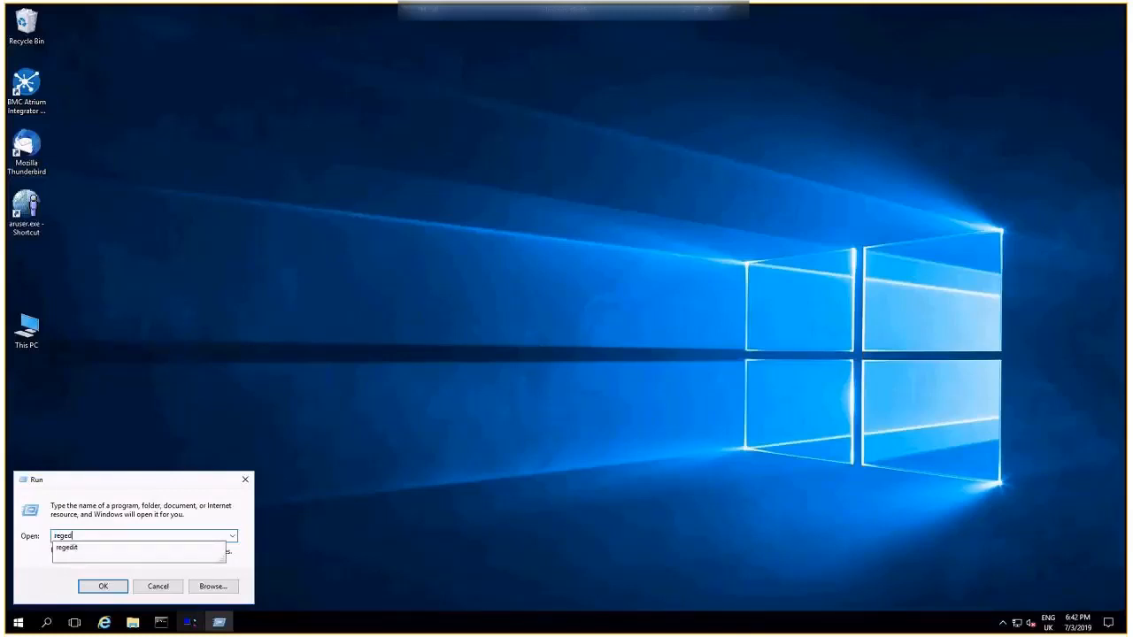
text(itt)
click(104, 582)
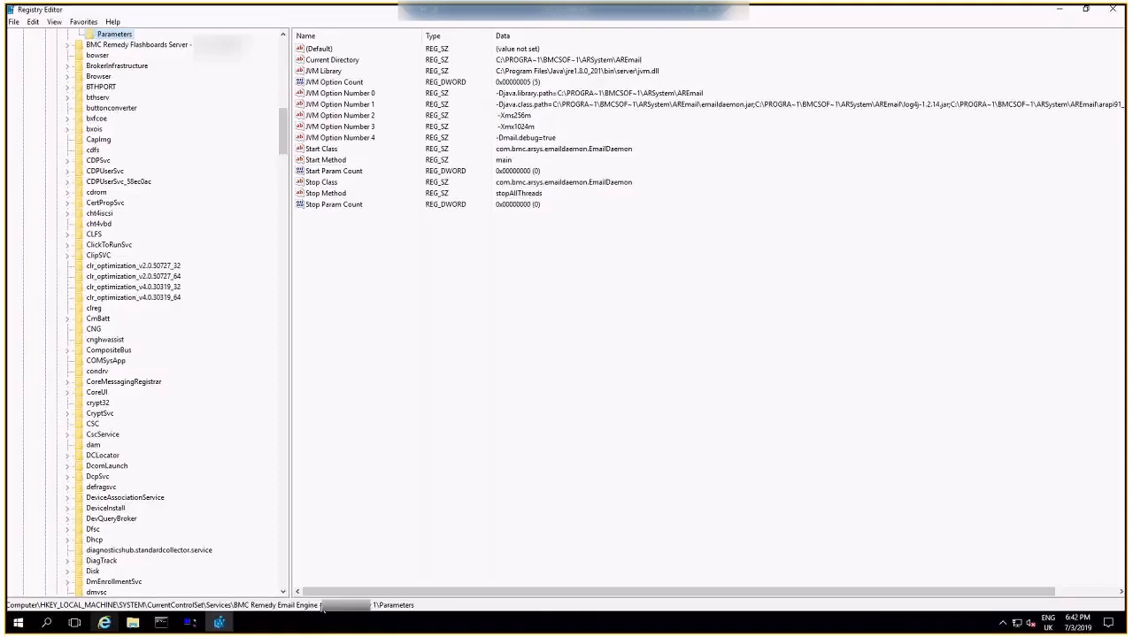
Step: Go to the Parameters subkey of the BMC Remedy Email Engine service in the registry
drag(285, 124, 285, 97)
click(131, 362)
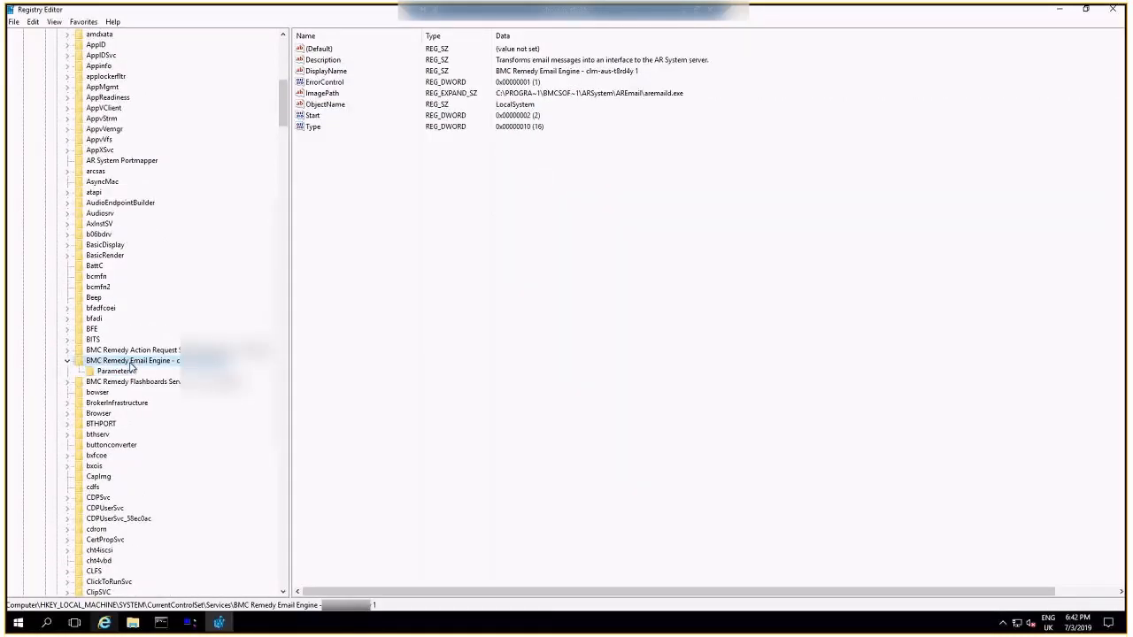
click(117, 372)
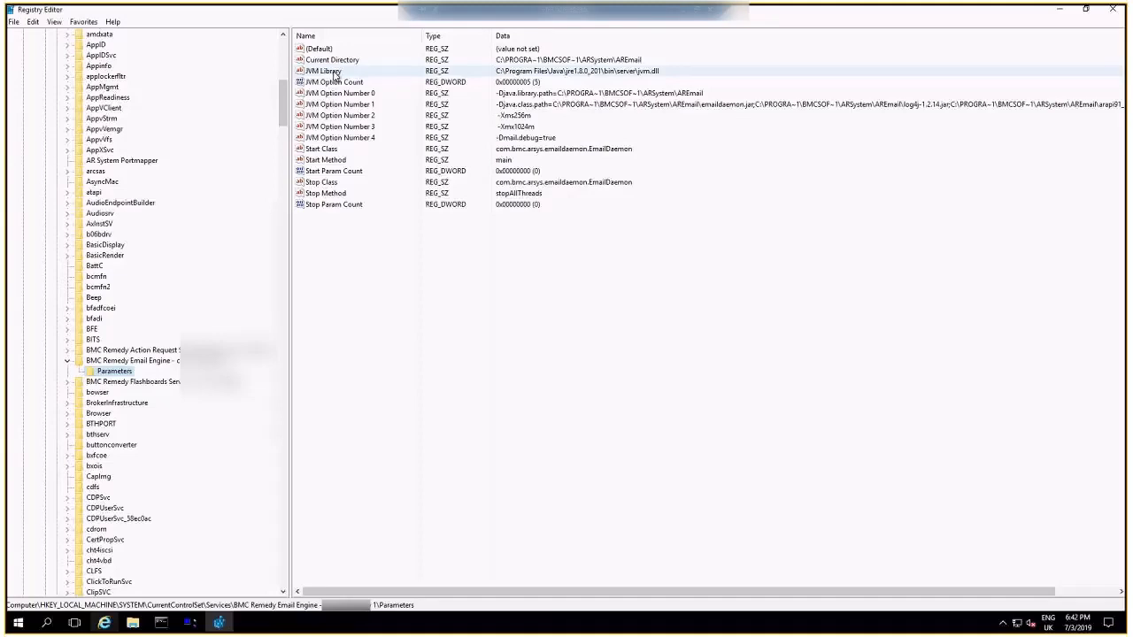
Step: Set the JVM Library value to C:\Program Files (x86)\Java\jre1.8.0_201\bin\client\jvm.dll
click(652, 71)
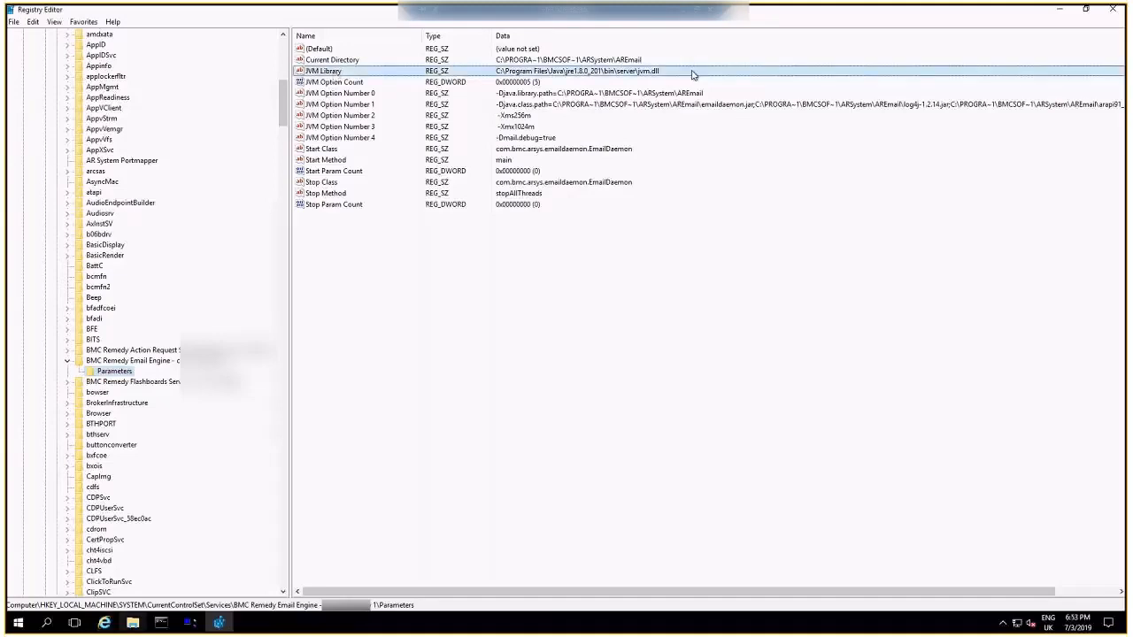
double_click(360, 74)
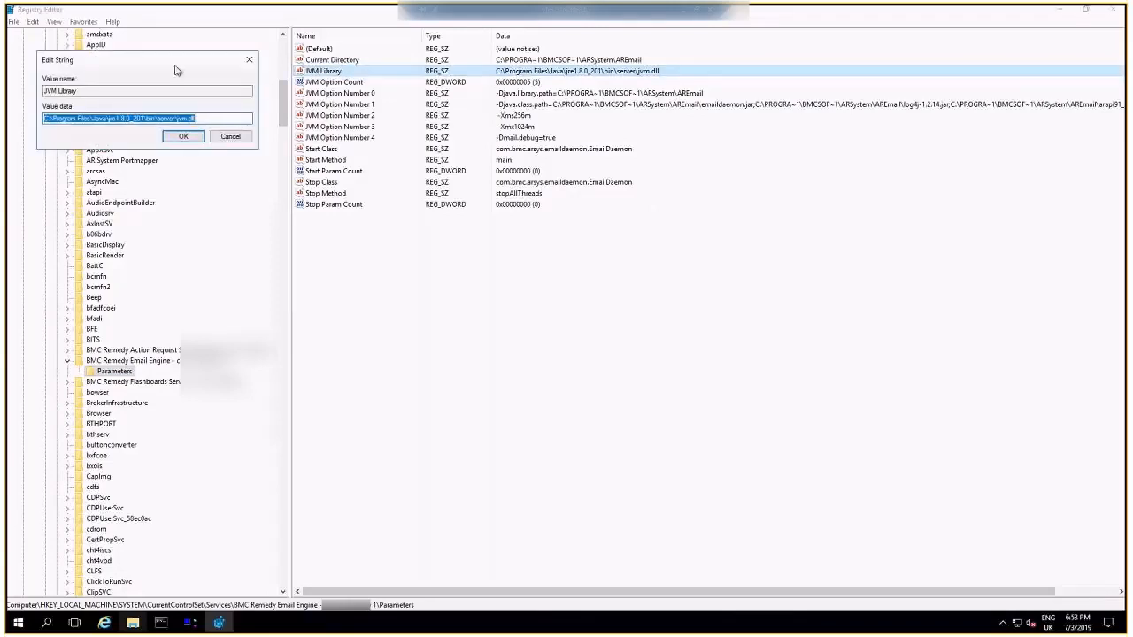
drag(175, 64, 558, 167)
drag(558, 222, 414, 227)
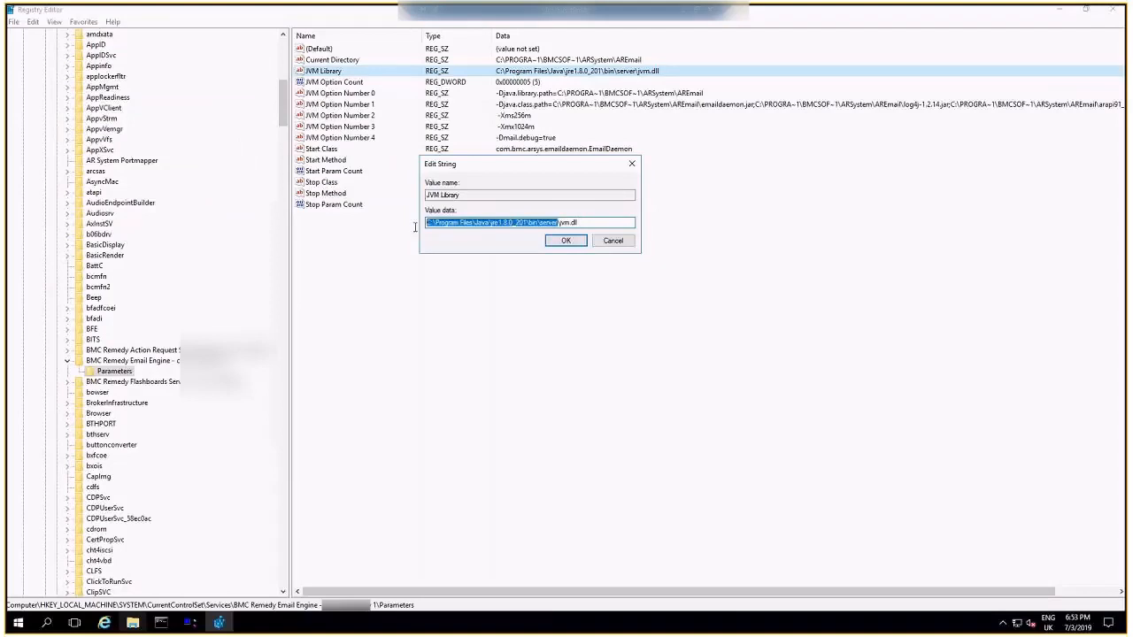
text(C:\Program Files (x86)\Java\jre1.8.0_201\bin\client\)
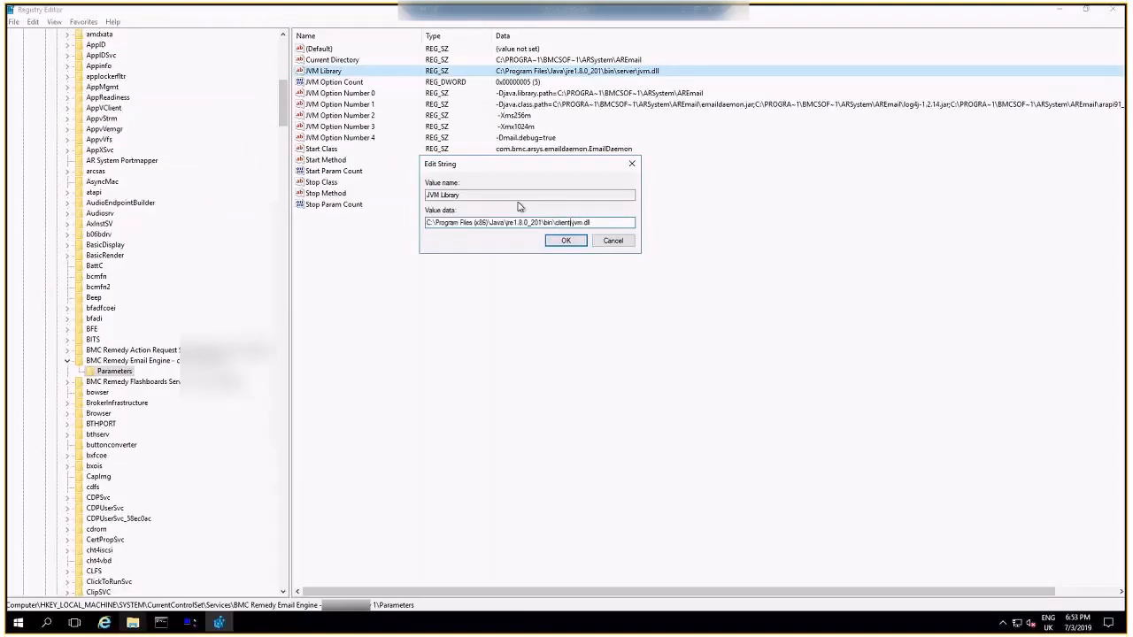
click(566, 242)
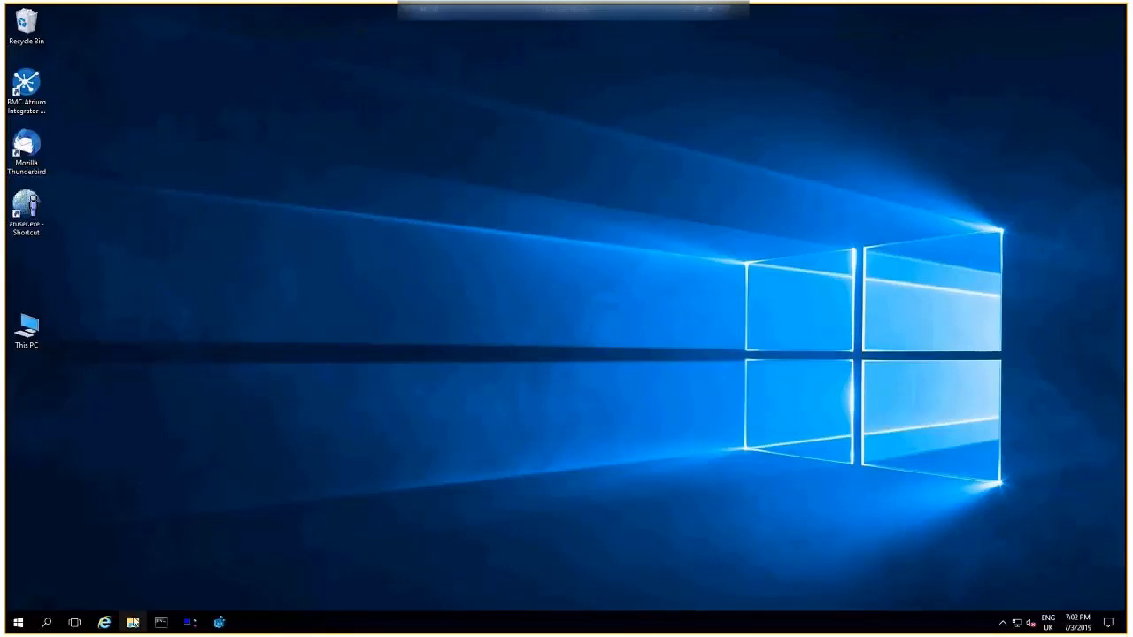
Step: Switch back to the AREmail folder window in File Explorer
mouse_move(133, 622)
click(67, 567)
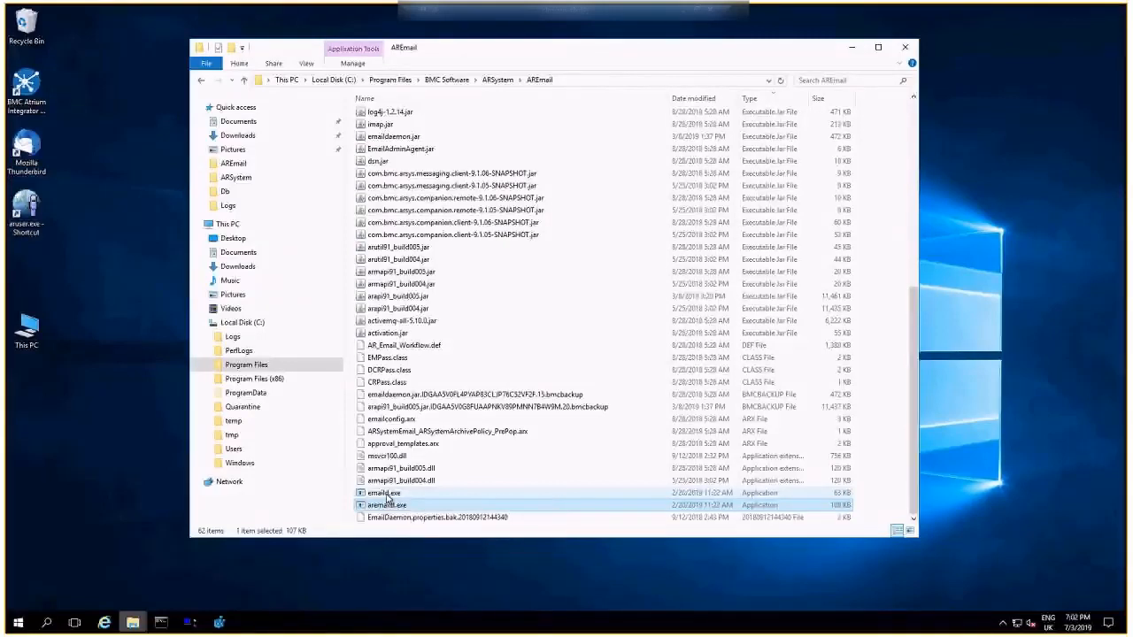
Step: Rename emaild.exe in the AREmail folder to emaild64bit.exe
right_click(388, 494)
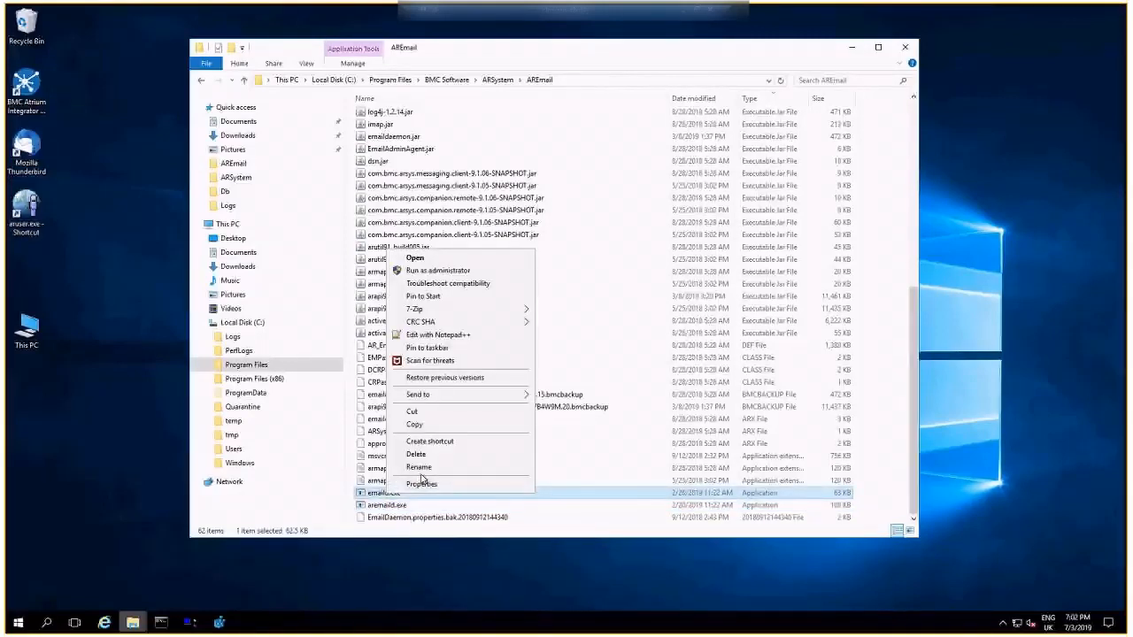
click(419, 468)
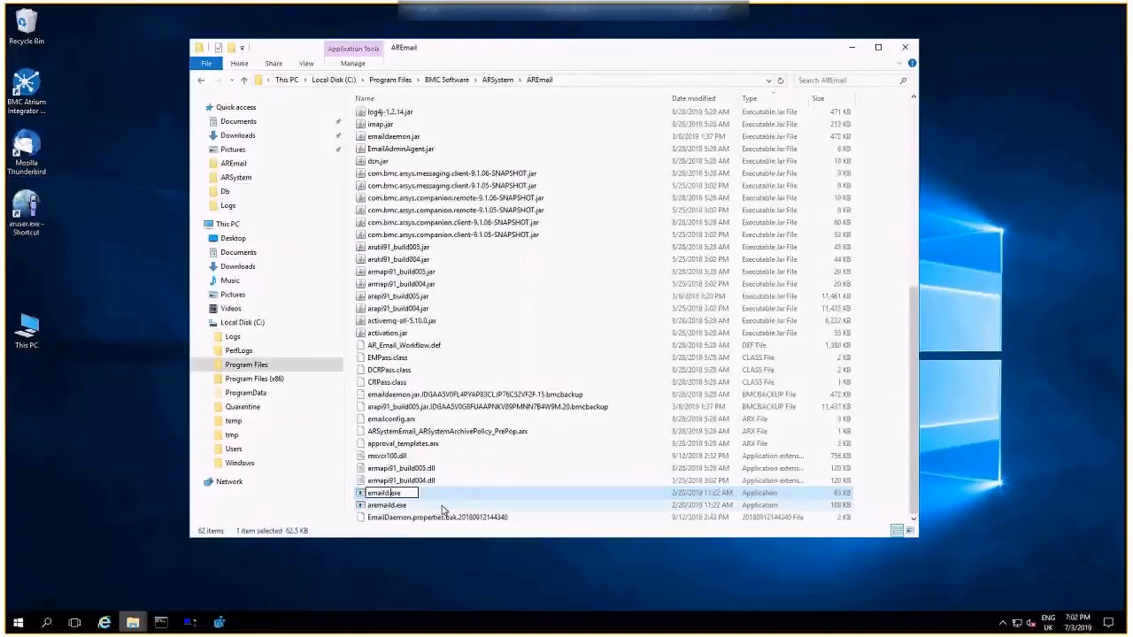
text(64bit)
key(Return)
Step: Rename aremaild.exe in the AREmail folder to aremaild64bit.exe
click(396, 506)
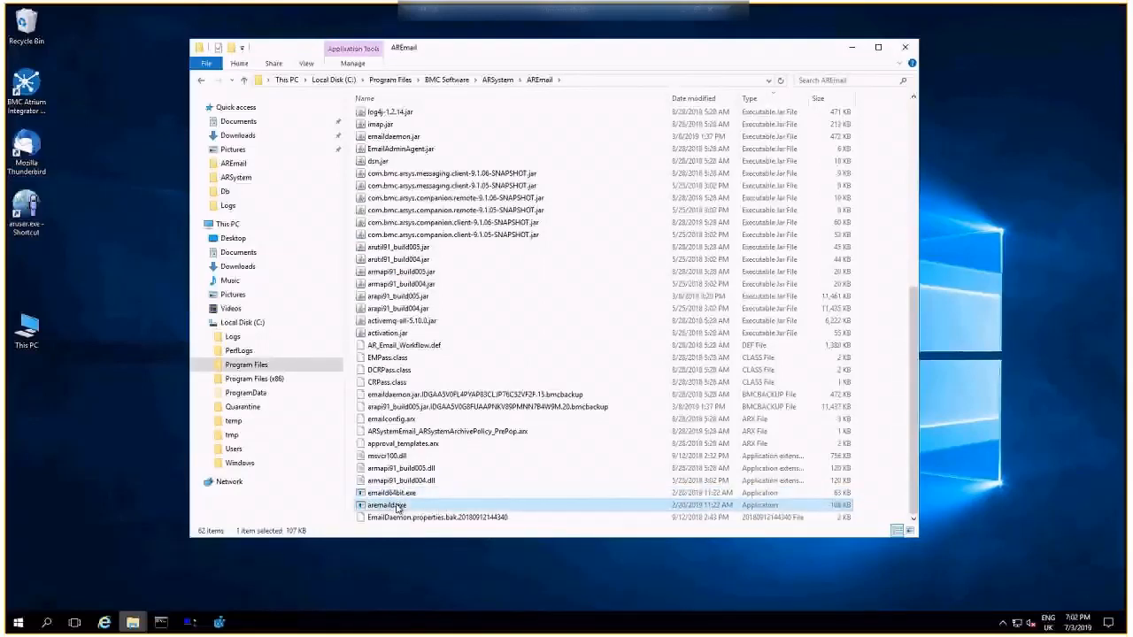
click(396, 506)
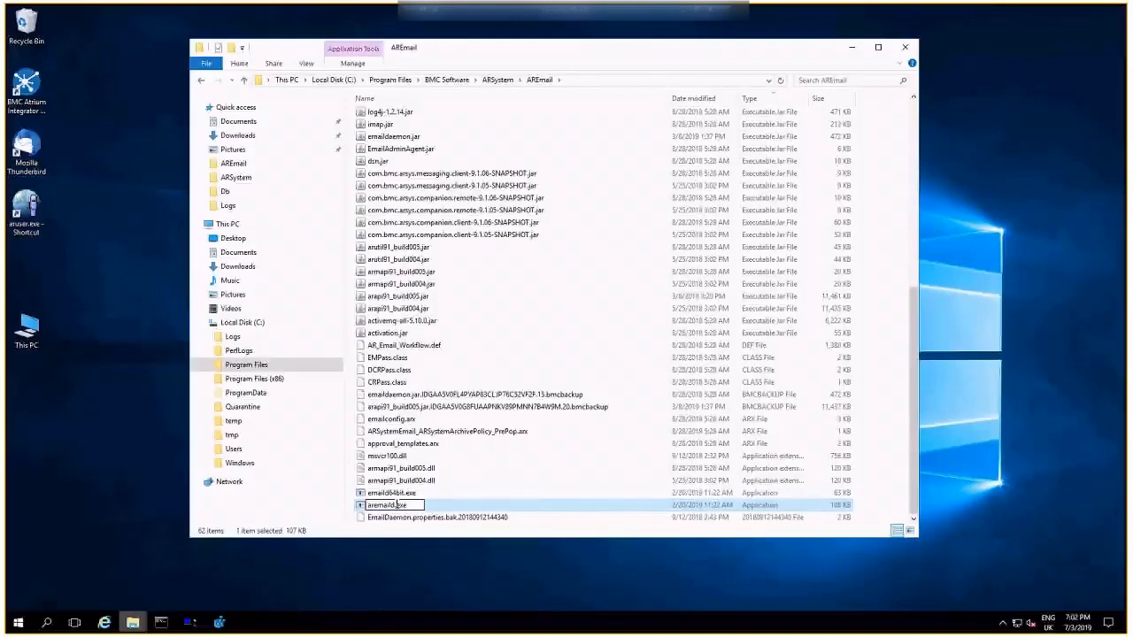
text(64bit)
key(Return)
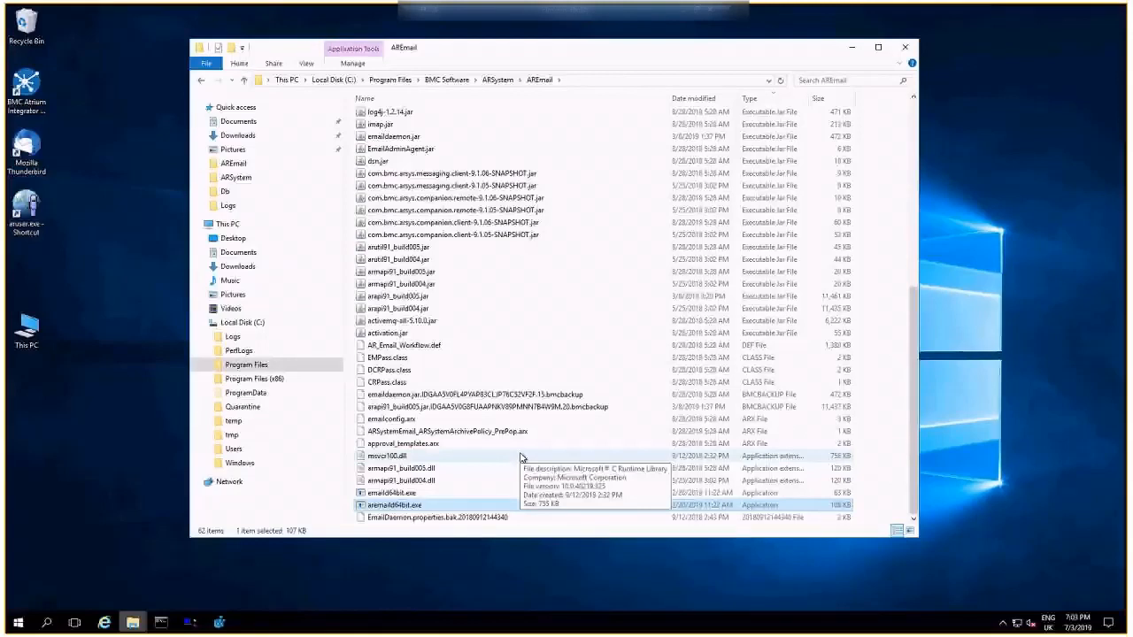
Step: In the other File Explorer window, open the emailengine folder under 18.08.001 Installer\Disk1\files in C:\temp
click(131, 622)
click(183, 568)
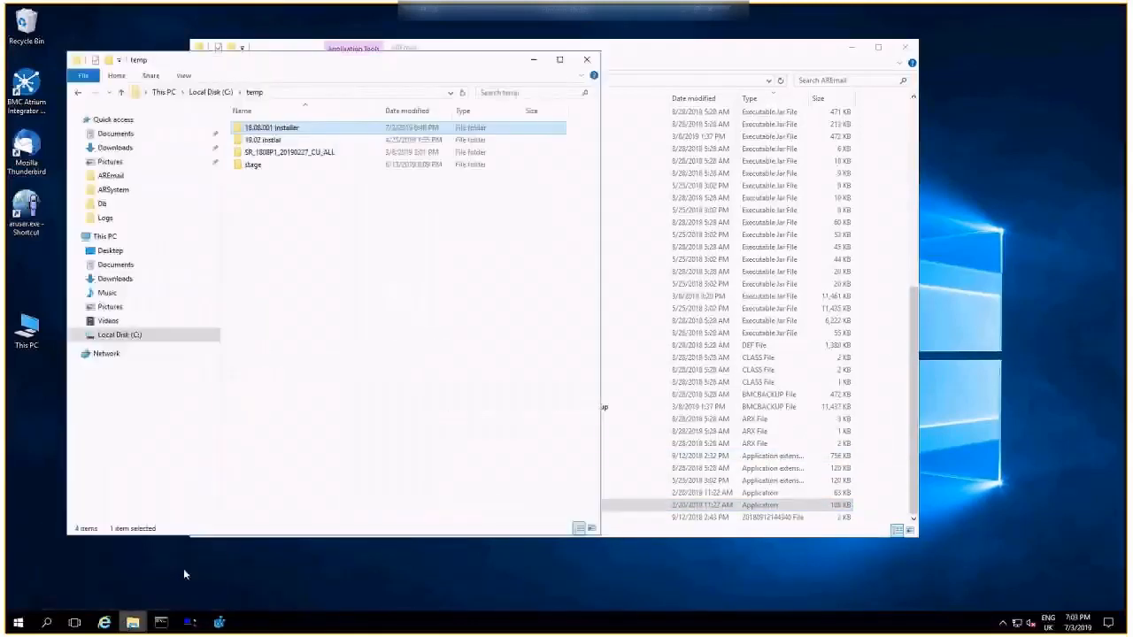
drag(358, 57, 427, 78)
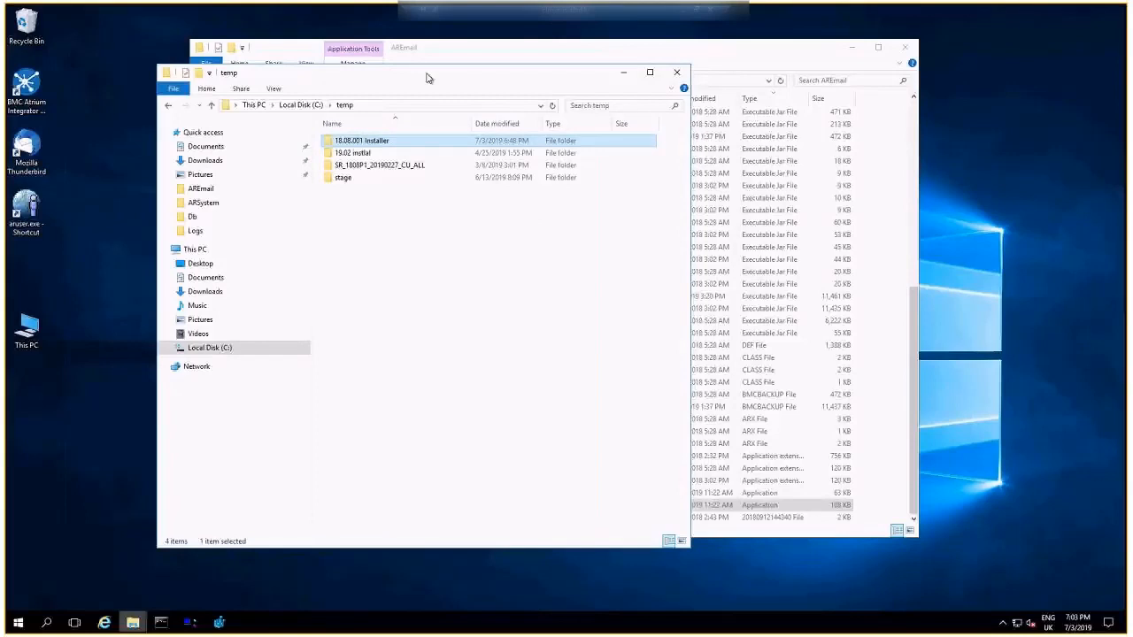
double_click(359, 143)
double_click(343, 145)
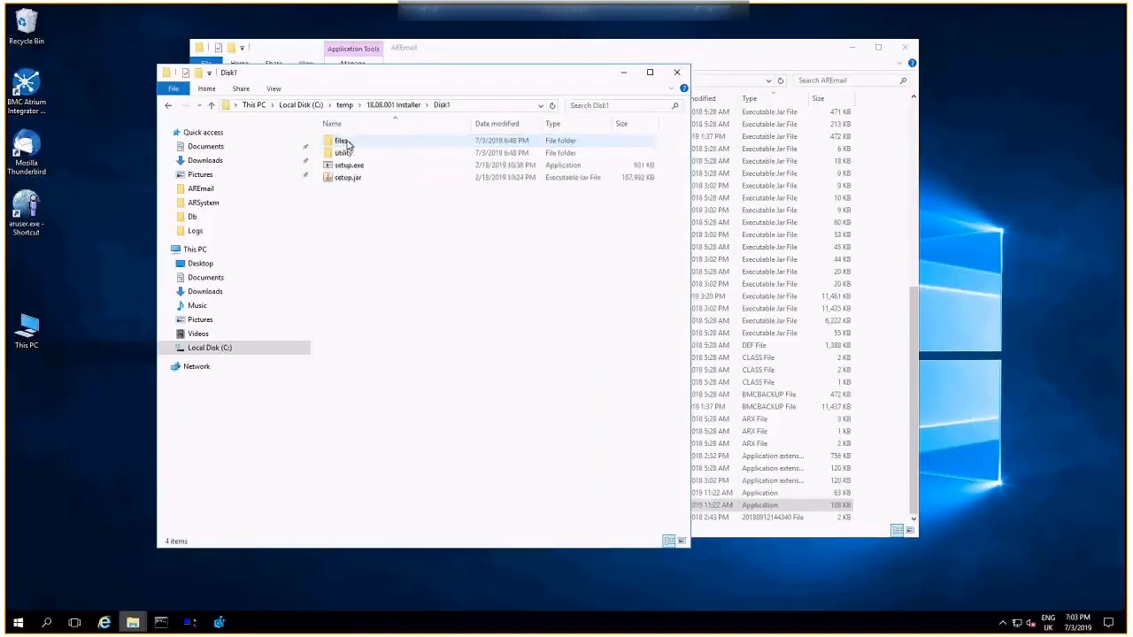
click(342, 145)
double_click(343, 143)
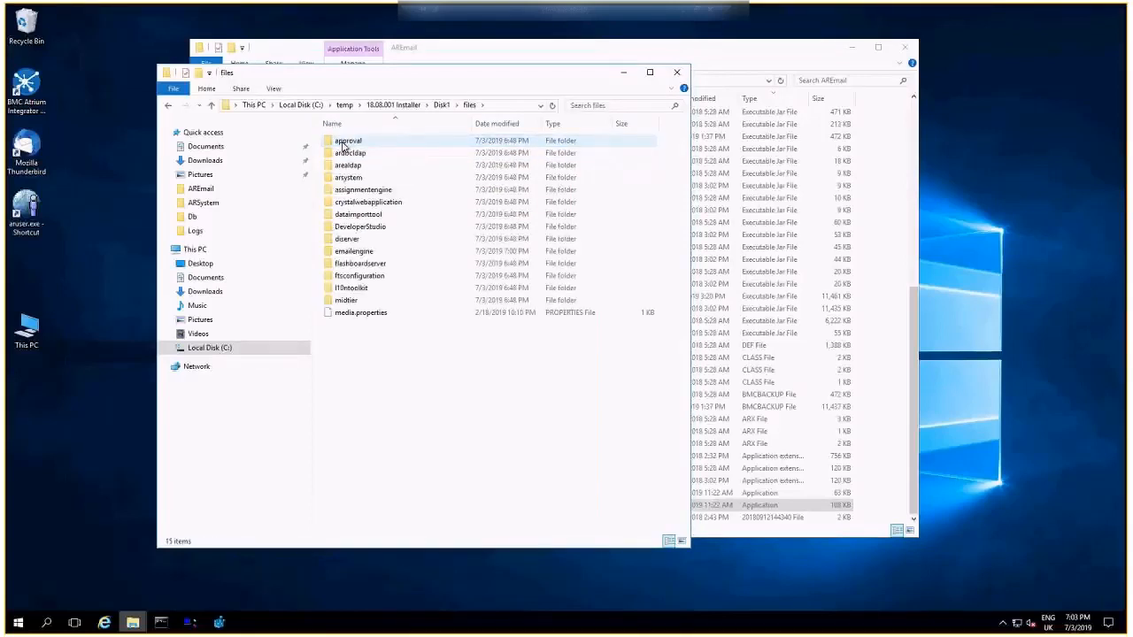
double_click(348, 252)
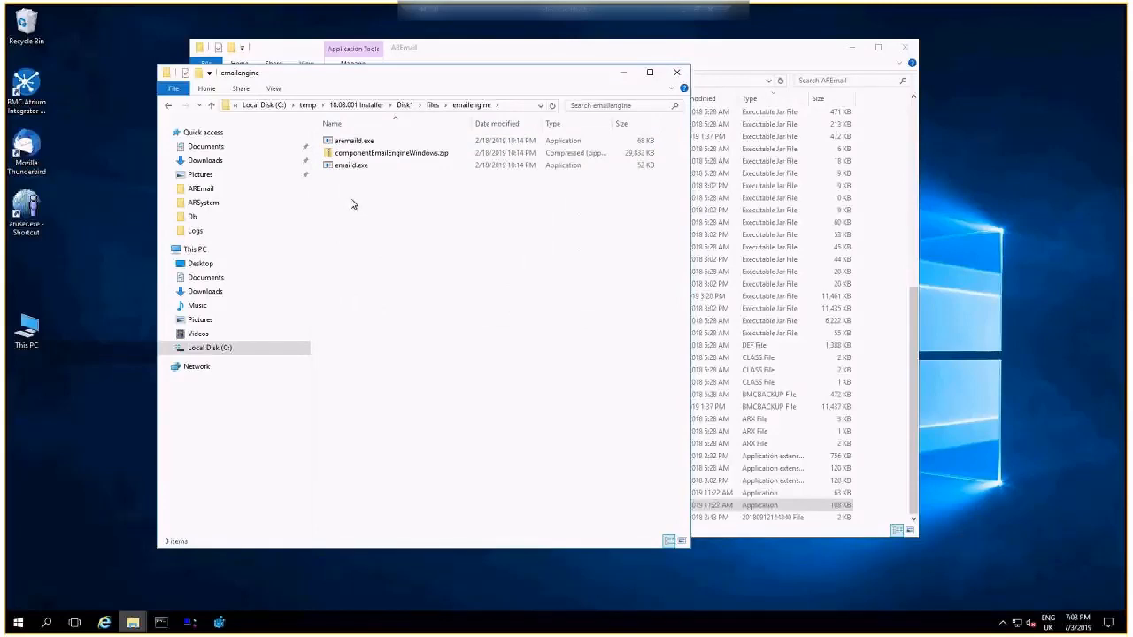
Step: Copy emaild.exe and aremaild.exe from the installer's emailengine folder into the AREmail folder
click(341, 167)
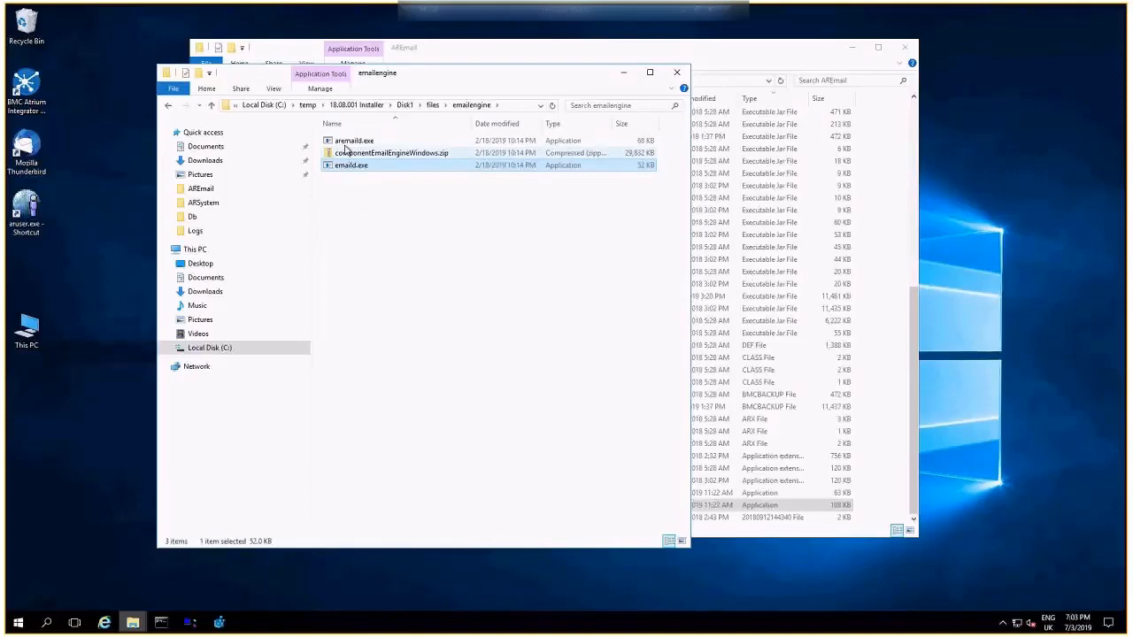
ctrl+click(345, 141)
right_click(344, 140)
click(371, 258)
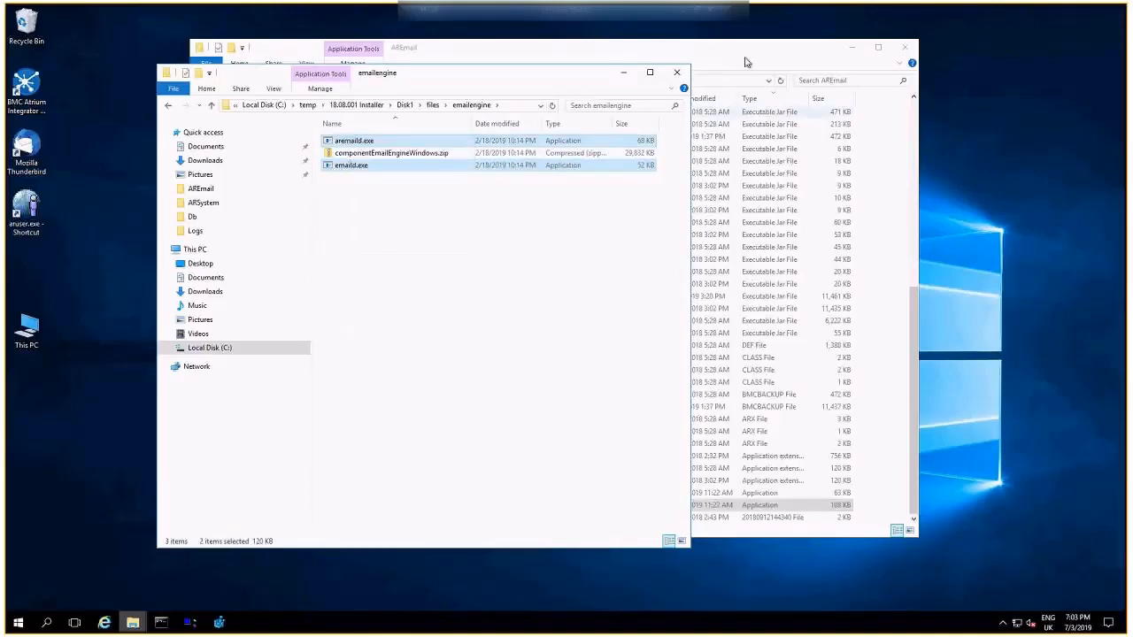
click(751, 51)
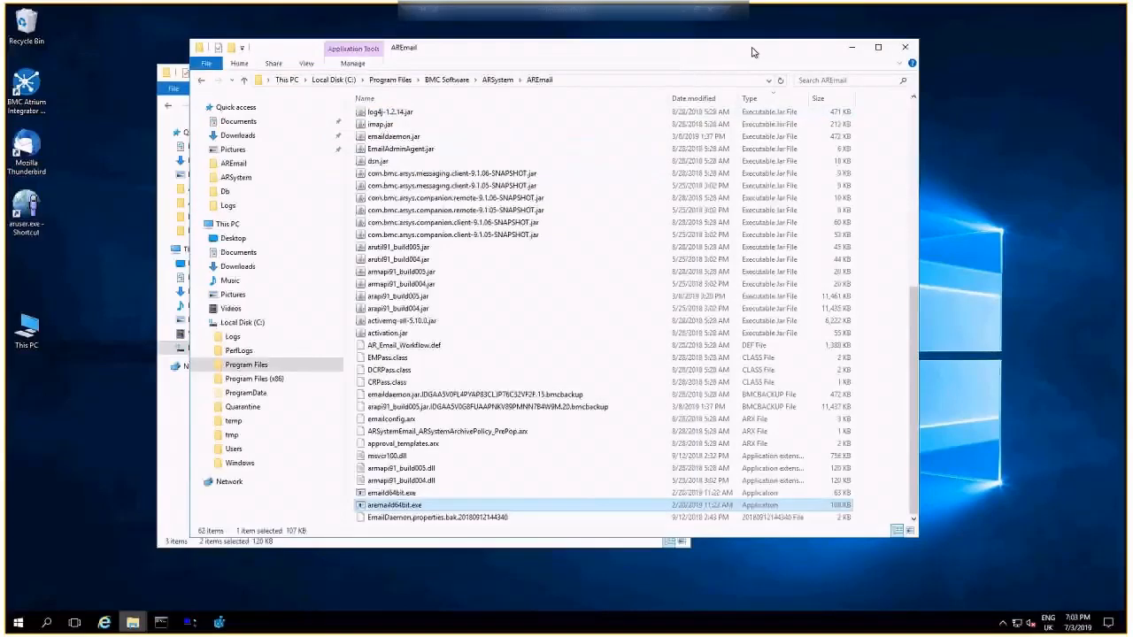
right_click(561, 466)
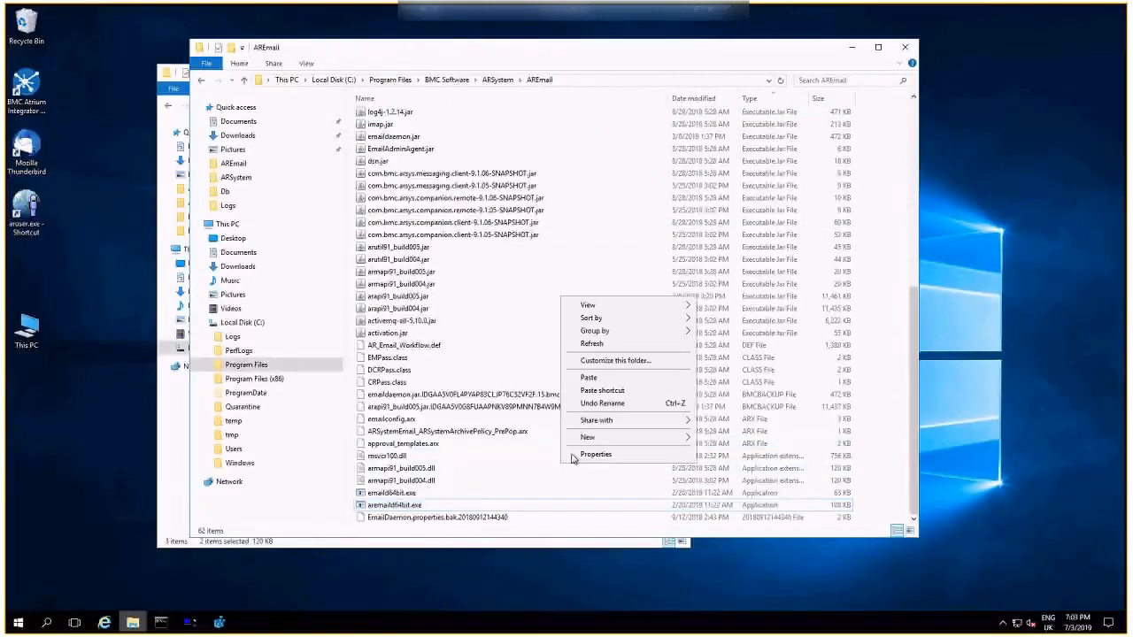
click(600, 378)
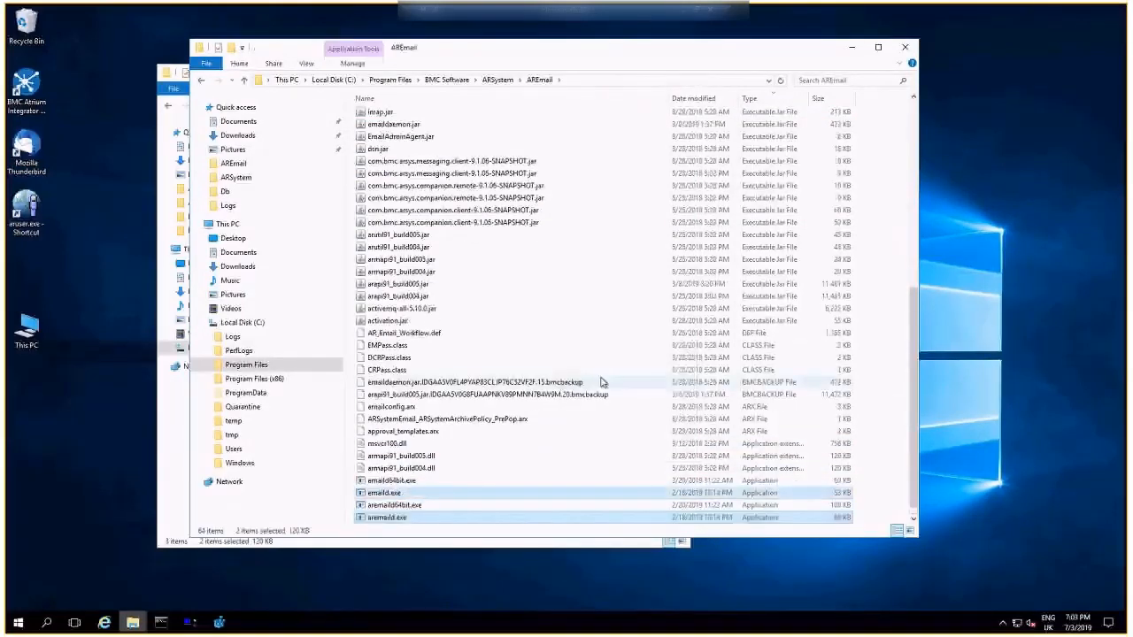
Step: Examine the compatibility modes offered in the properties of the copied emaild.exe, and leave without saving changes
click(427, 496)
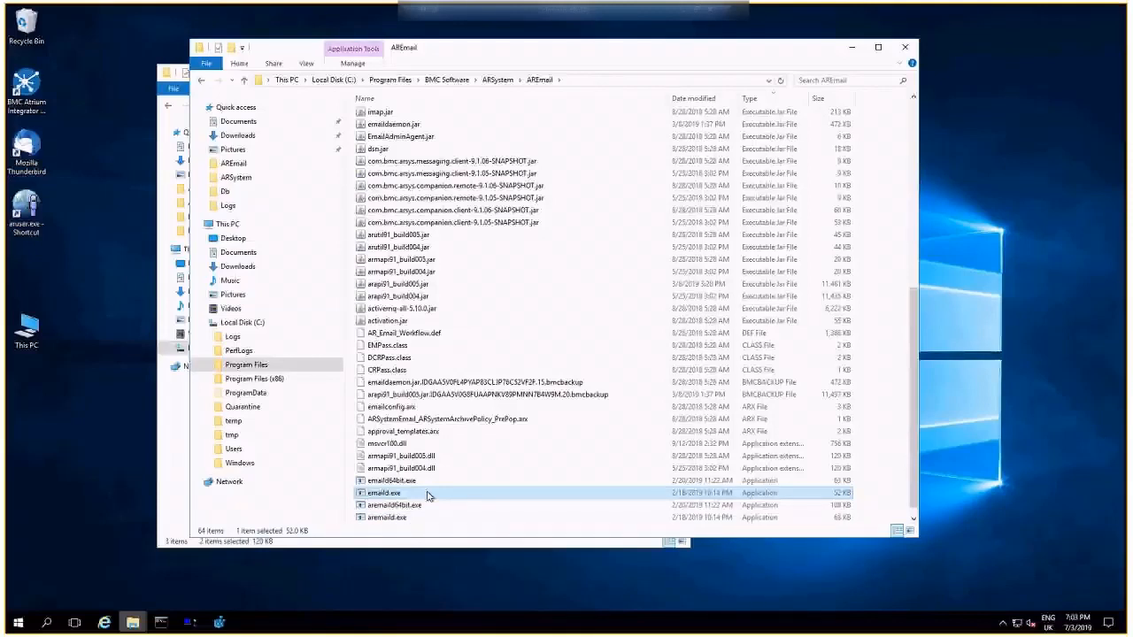
right_click(396, 499)
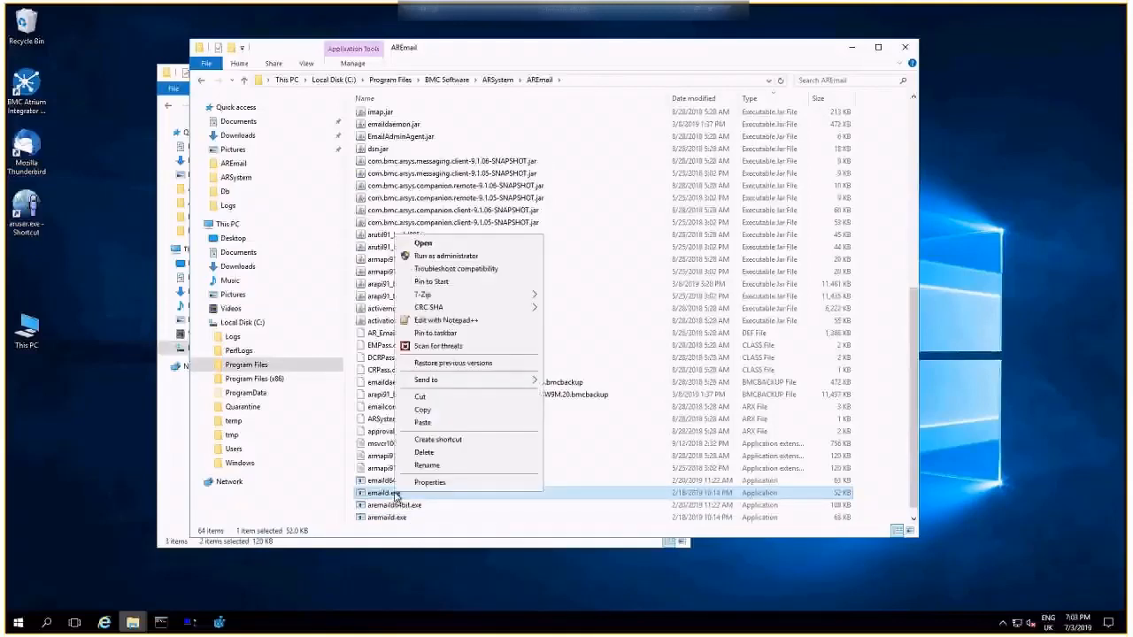
click(430, 483)
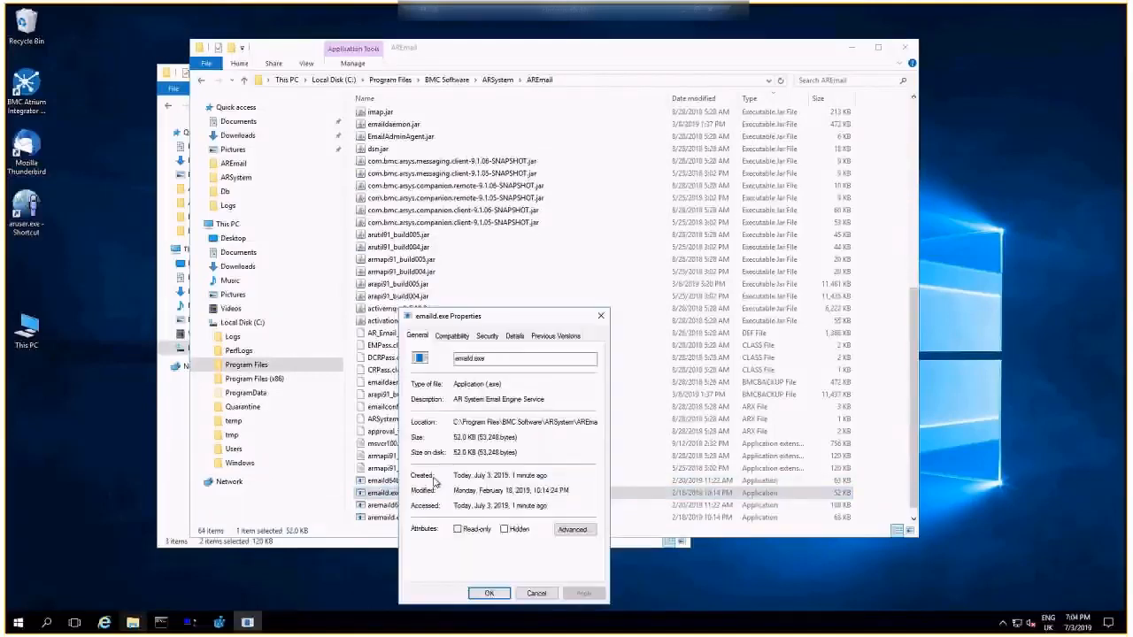
click(453, 337)
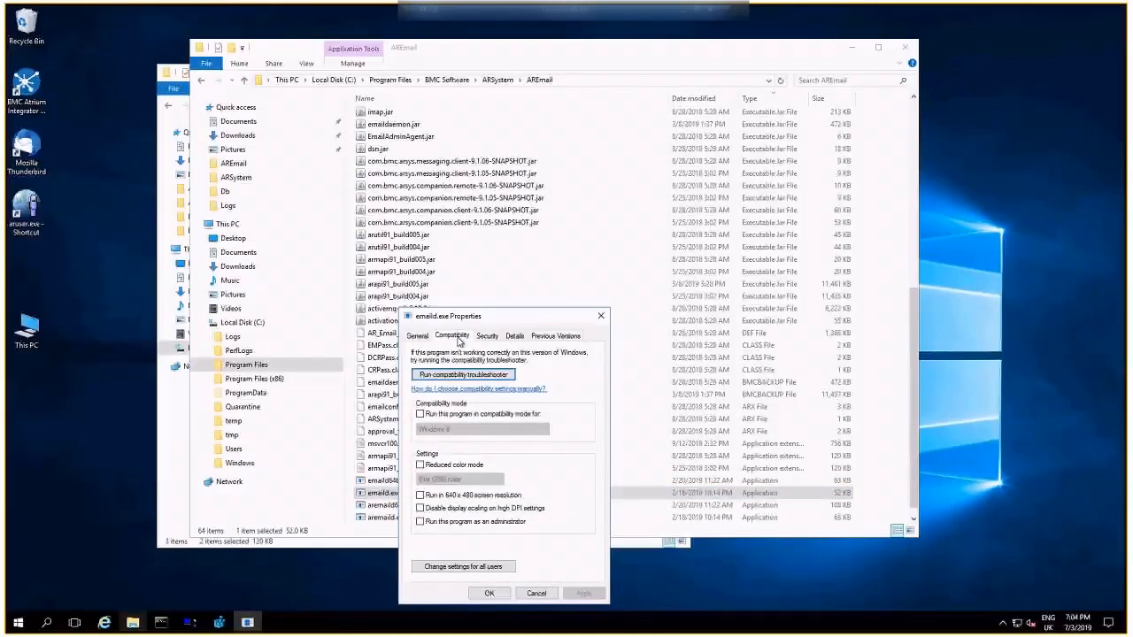
click(476, 414)
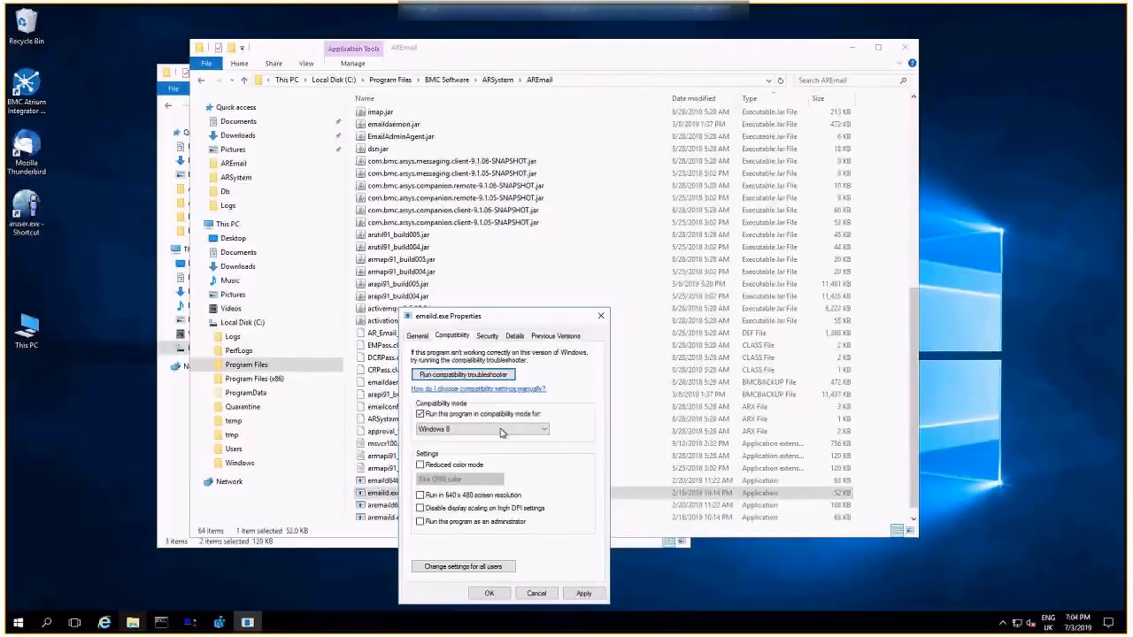
click(538, 431)
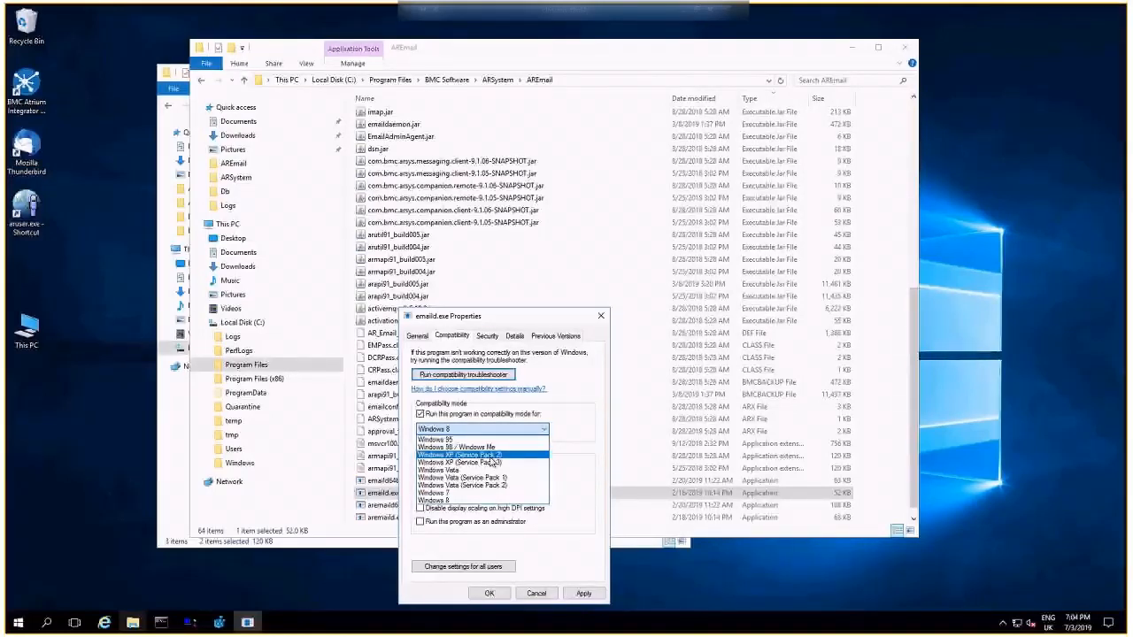
click(544, 596)
click(545, 596)
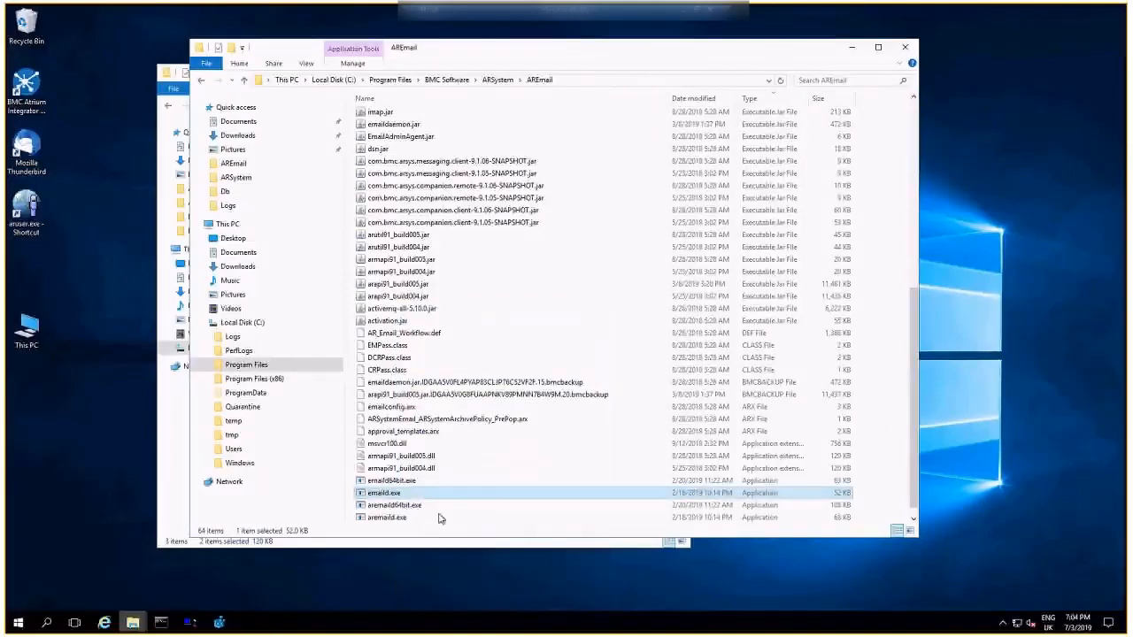
Step: Examine the compatibility modes offered for emaild64bit.exe for comparison, and discard any changes to its properties
right_click(390, 482)
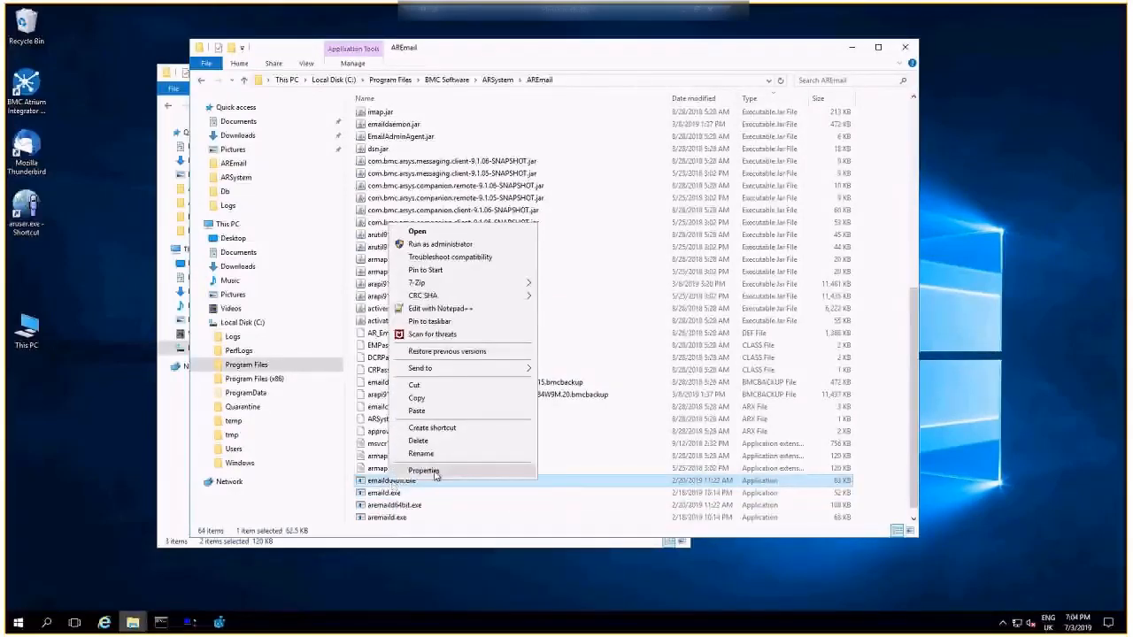
click(416, 468)
click(446, 336)
click(414, 414)
click(454, 430)
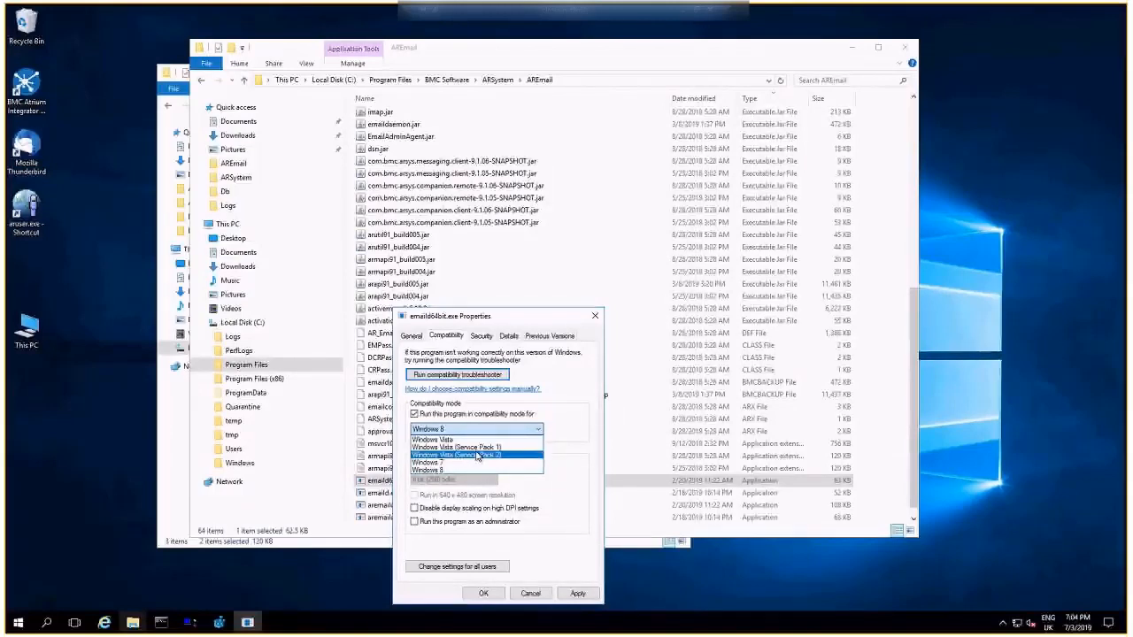
click(535, 597)
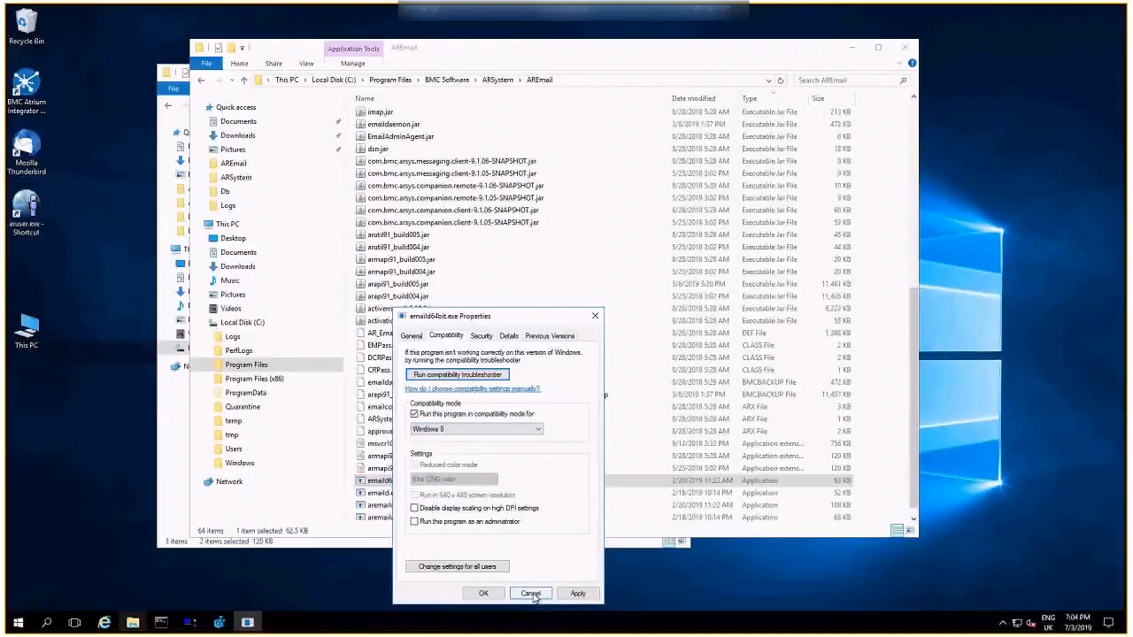
click(533, 594)
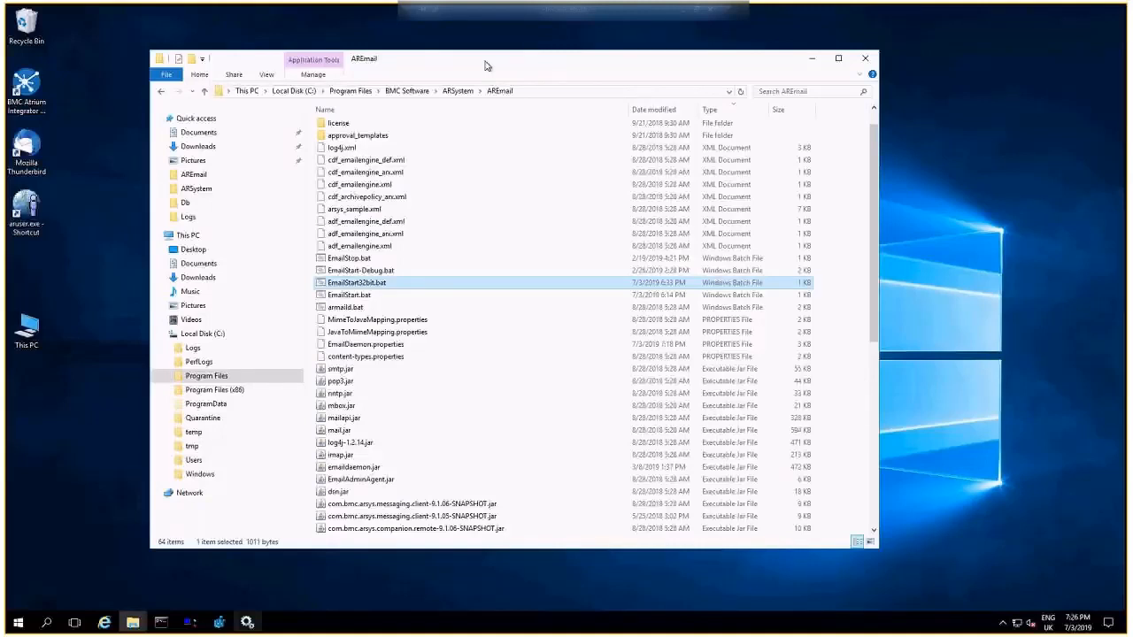
Step: Run EmailStart32bit.bat from the AREmail folder to test the Email Engine, and close its console window
double_click(362, 283)
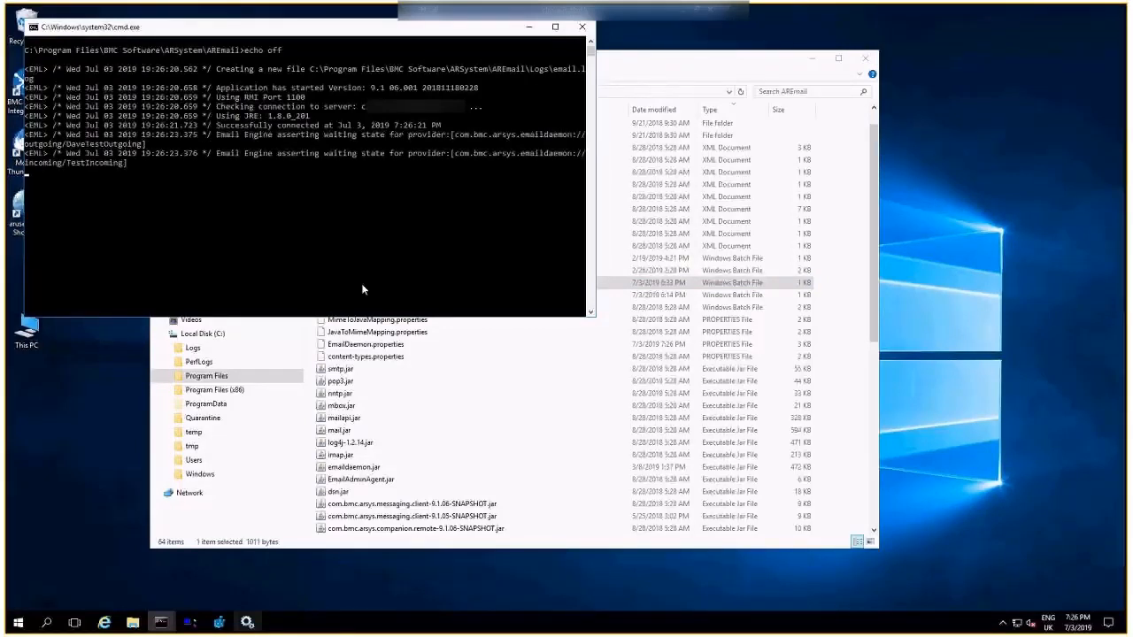
click(584, 28)
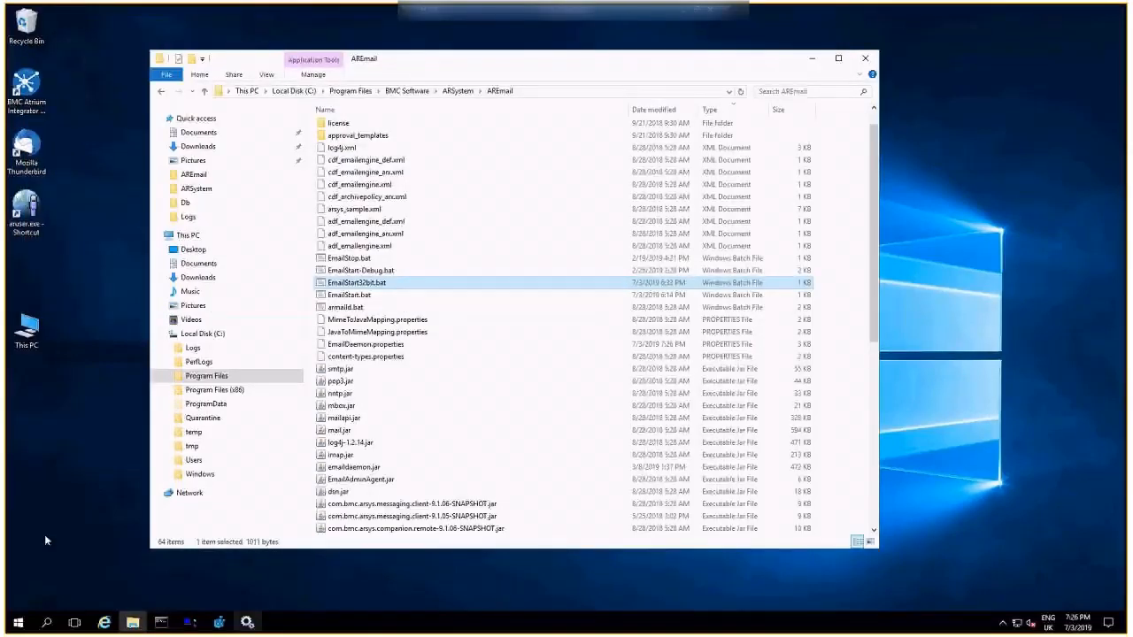
Step: Switch to the Services console and start the BMC Remedy Email Engine service
click(247, 623)
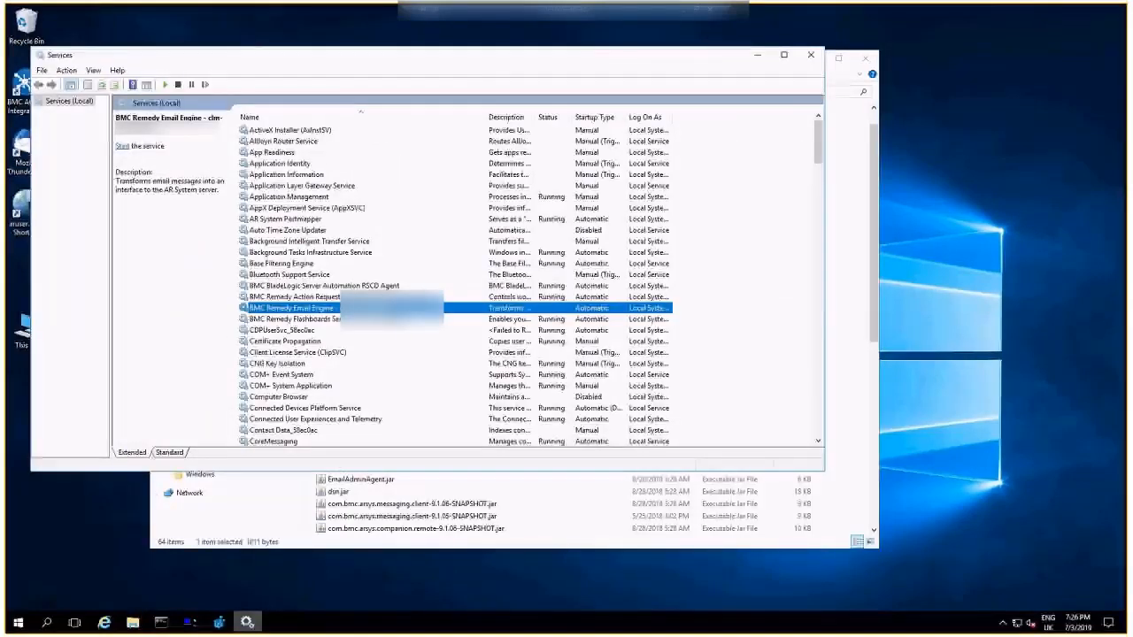
right_click(295, 307)
click(318, 315)
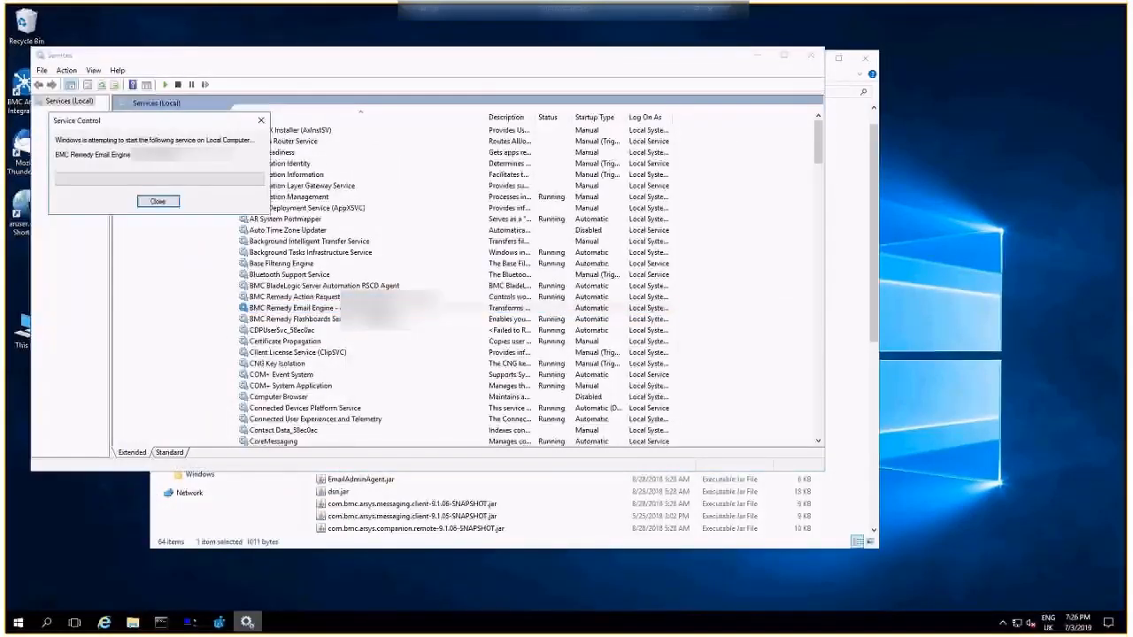